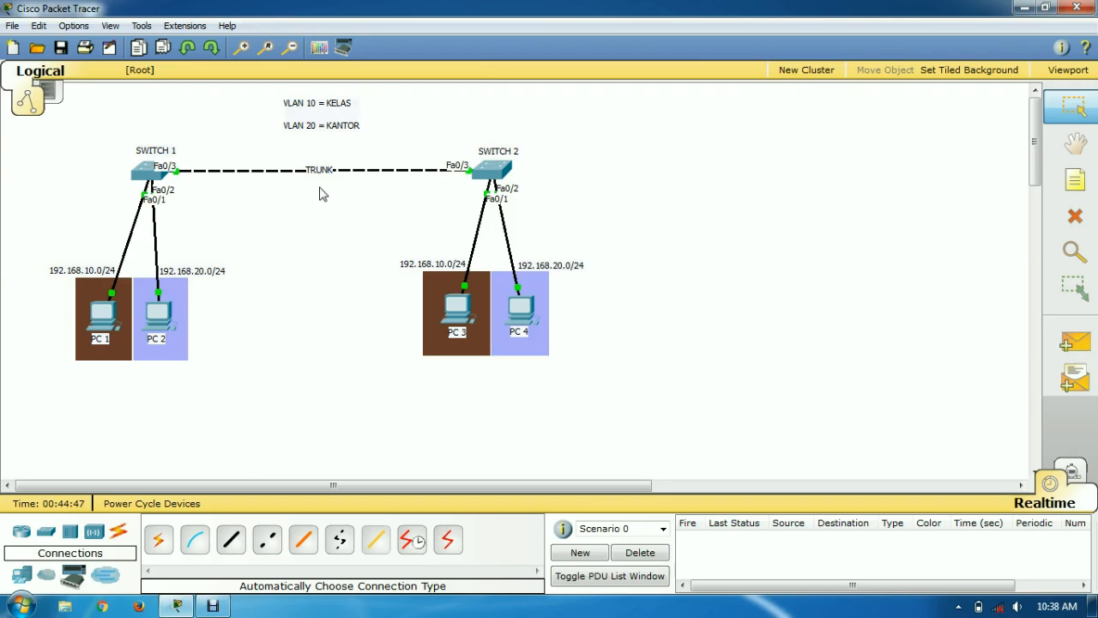
Examine the port details of both switches and the note assigning names to VLAN 10 and VLAN 20.
{"action": "mouse_move", "coordinate": [152, 178]}
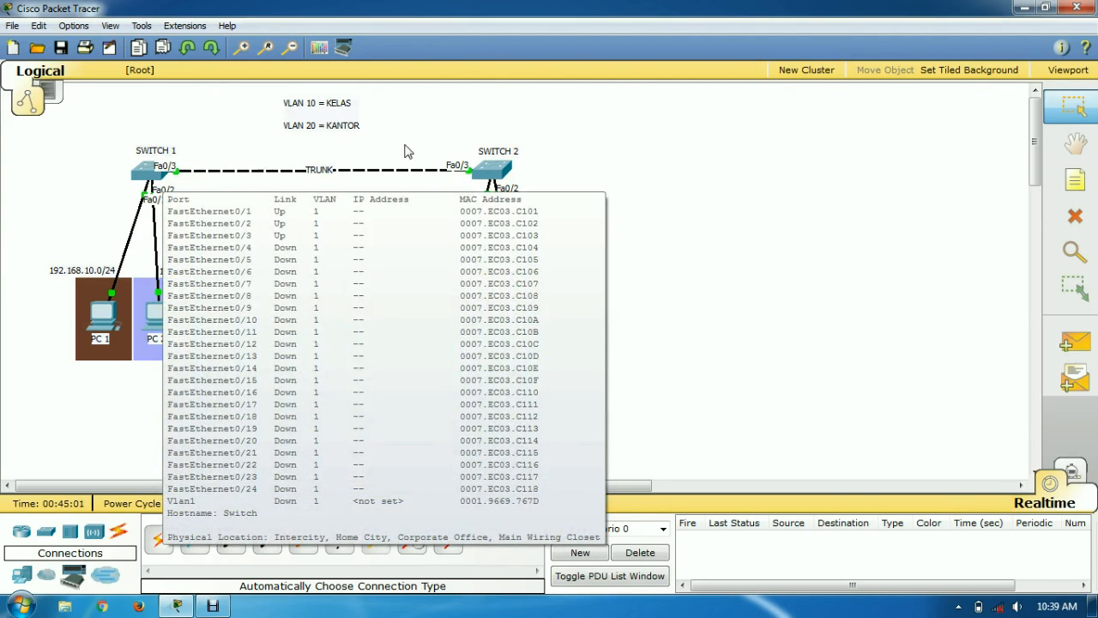
{"action": "mouse_move", "coordinate": [482, 171]}
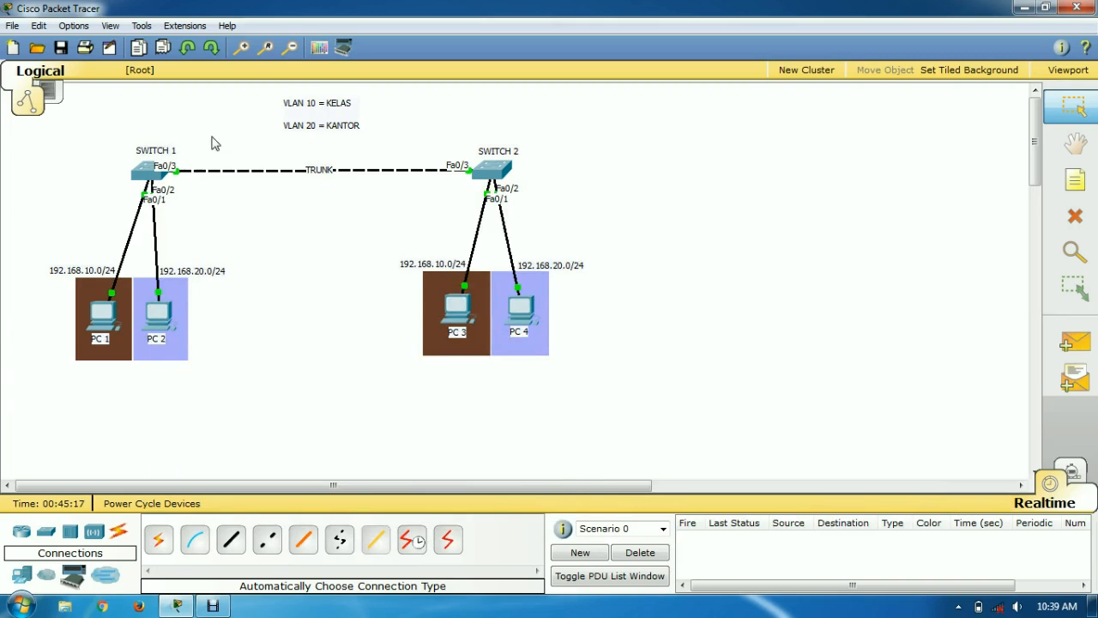
{"action": "double_click", "coordinate": [335, 104]}
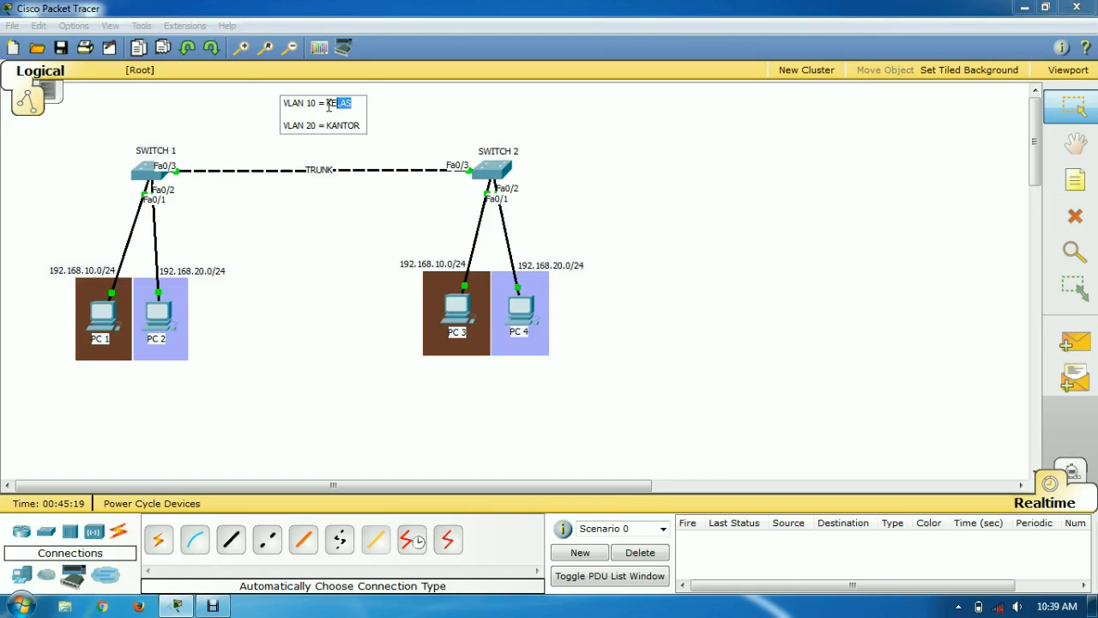
{"action": "left_click_drag", "start_coordinate": [348, 104], "coordinate": [278, 104]}
{"action": "left_click", "coordinate": [400, 111]}
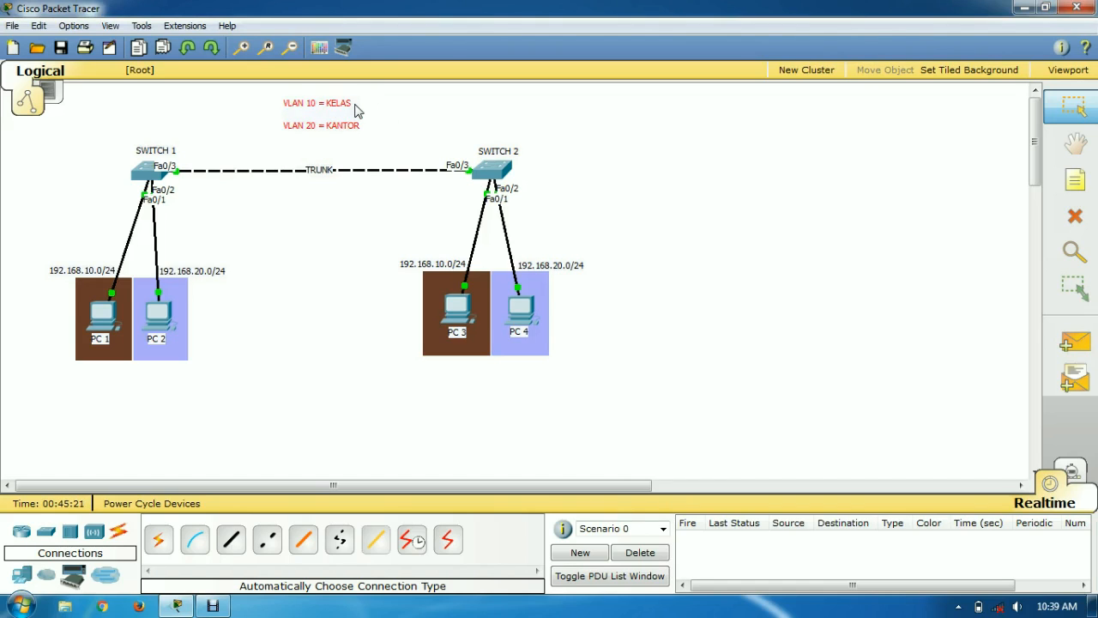
{"action": "double_click", "coordinate": [352, 105]}
{"action": "left_click_drag", "start_coordinate": [352, 104], "coordinate": [294, 103]}
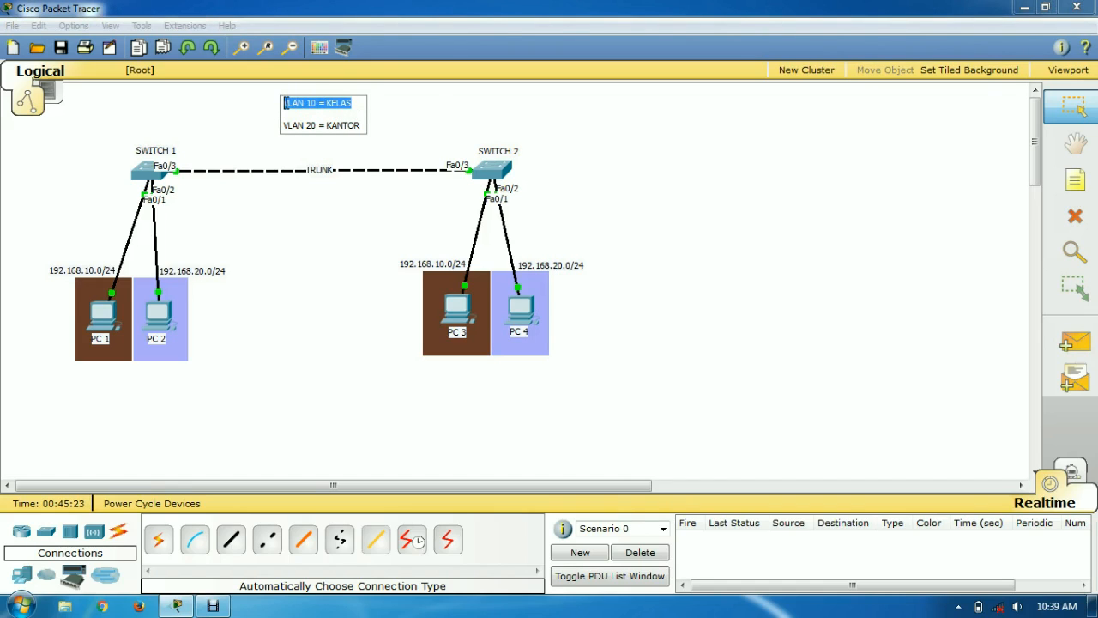
{"action": "left_click", "coordinate": [381, 107]}
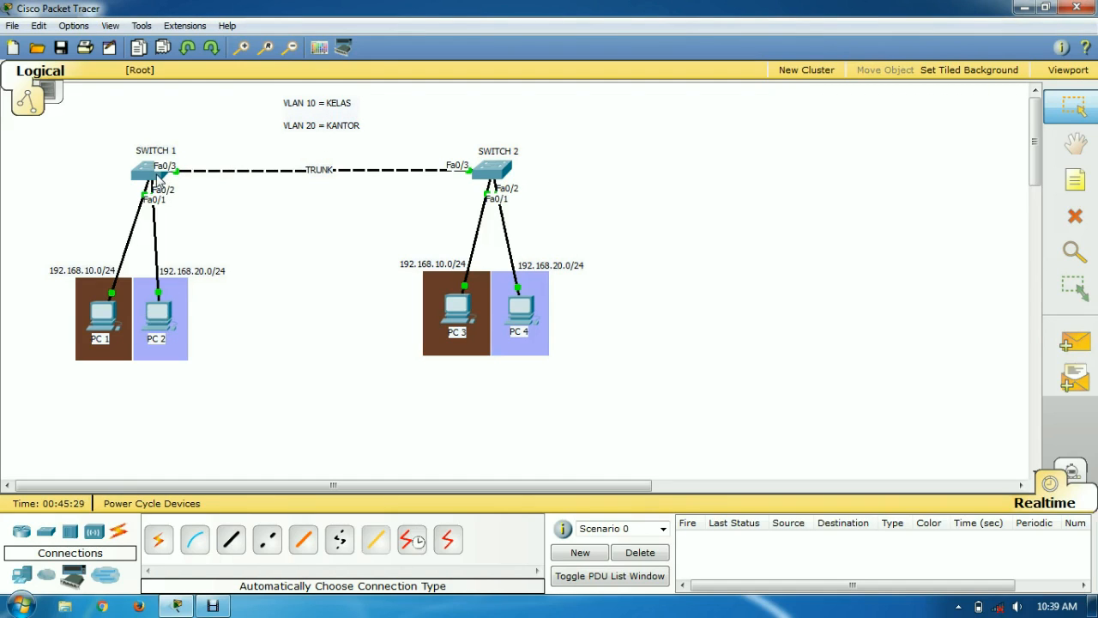
{"action": "mouse_move", "coordinate": [157, 178]}
Assign PC 1 the static IP address 192.168.10.1 with subnet mask 255.255.255.0 and close its configuration window.
{"action": "left_click", "coordinate": [109, 334]}
{"action": "left_click", "coordinate": [269, 154]}
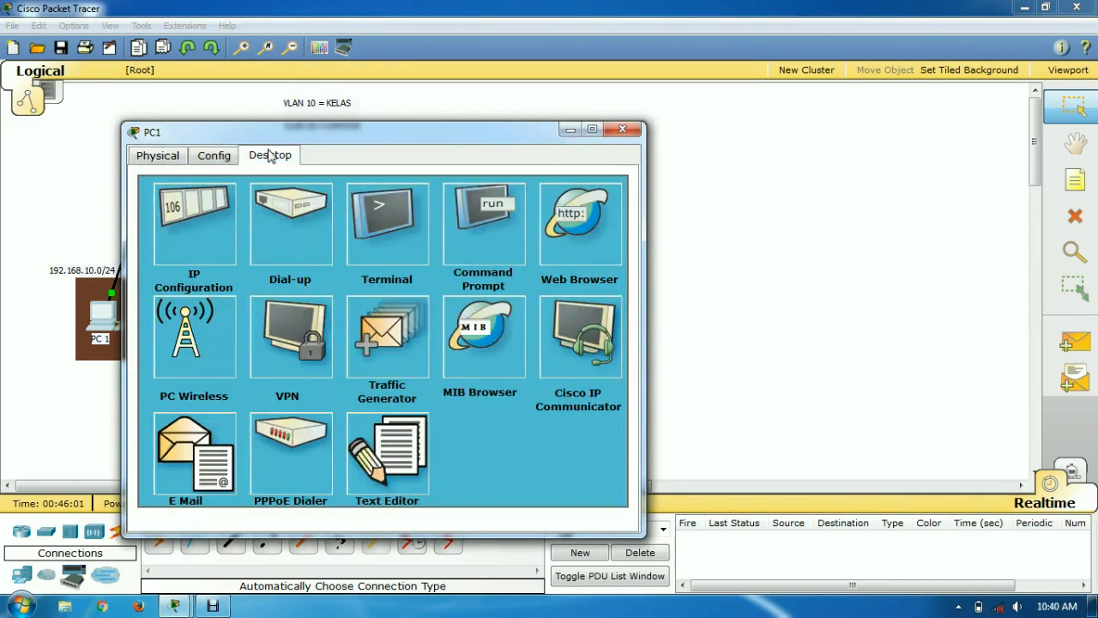
{"action": "left_click", "coordinate": [225, 236]}
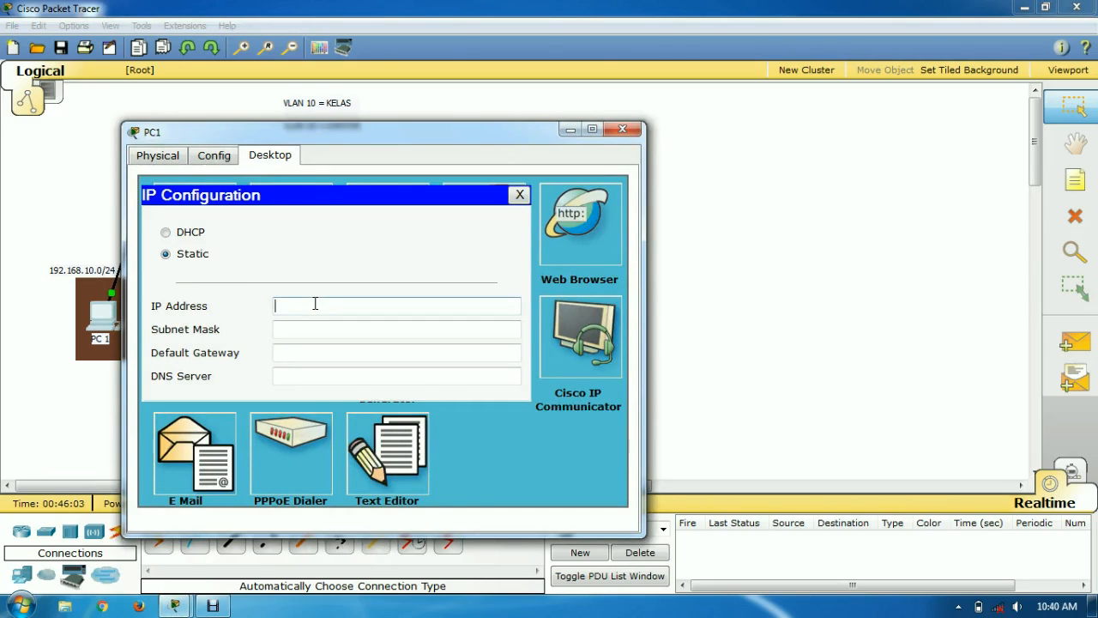
{"action": "type", "text": "192.168.10.1"}
{"action": "left_click", "coordinate": [386, 325]}
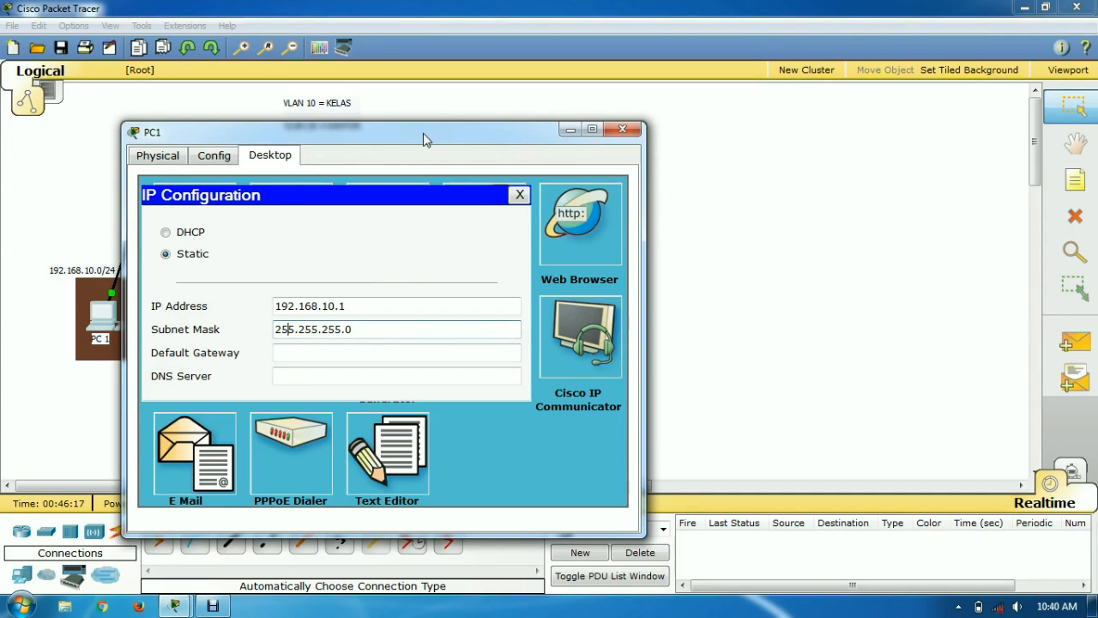
{"action": "left_click_drag", "start_coordinate": [424, 137], "coordinate": [432, 130]}
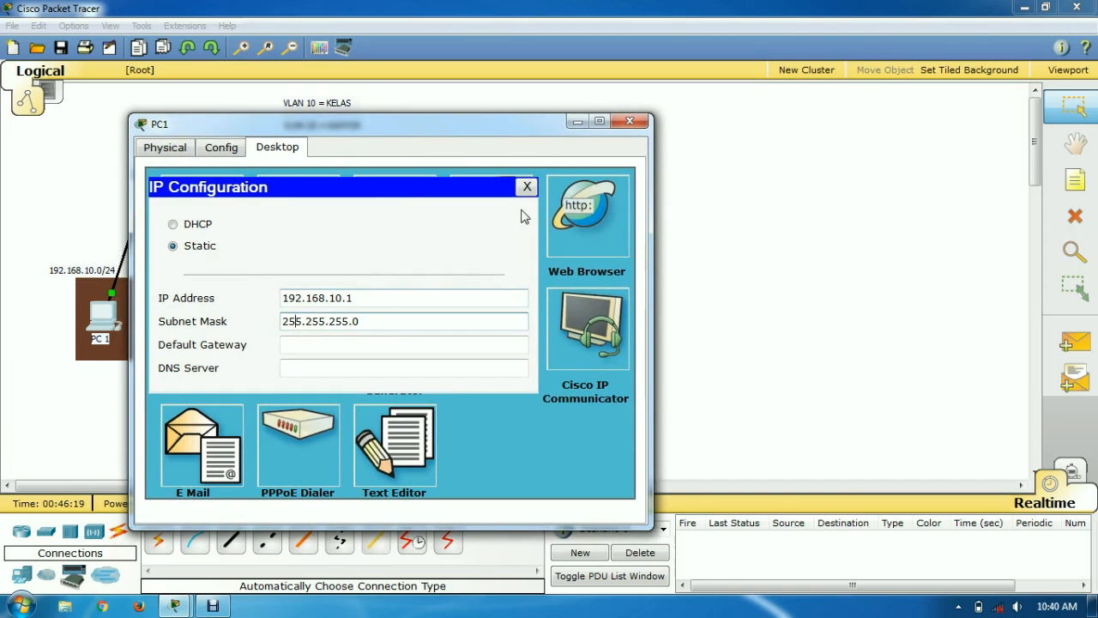
{"action": "left_click", "coordinate": [527, 187]}
{"action": "left_click", "coordinate": [629, 121]}
Assign PC 2 the static IP address 192.168.20.1 with subnet mask 255.255.255.0.
{"action": "left_click", "coordinate": [169, 323]}
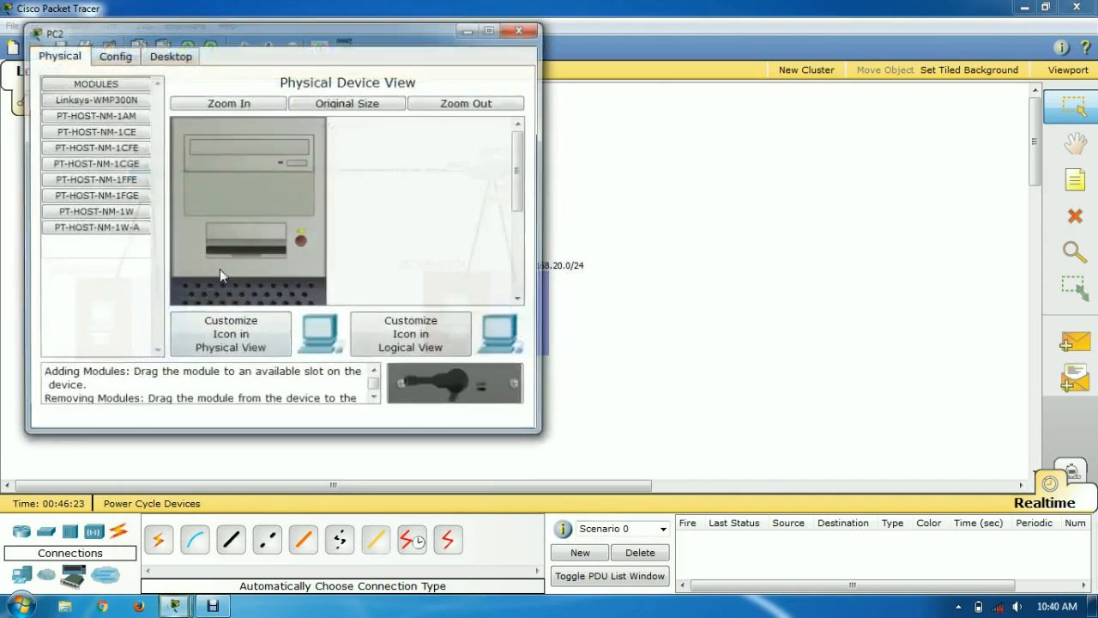
{"action": "left_click", "coordinate": [170, 54]}
{"action": "left_click", "coordinate": [108, 157]}
{"action": "left_click", "coordinate": [200, 206]}
{"action": "left_click_drag", "start_coordinate": [322, 14], "coordinate": [326, 26]}
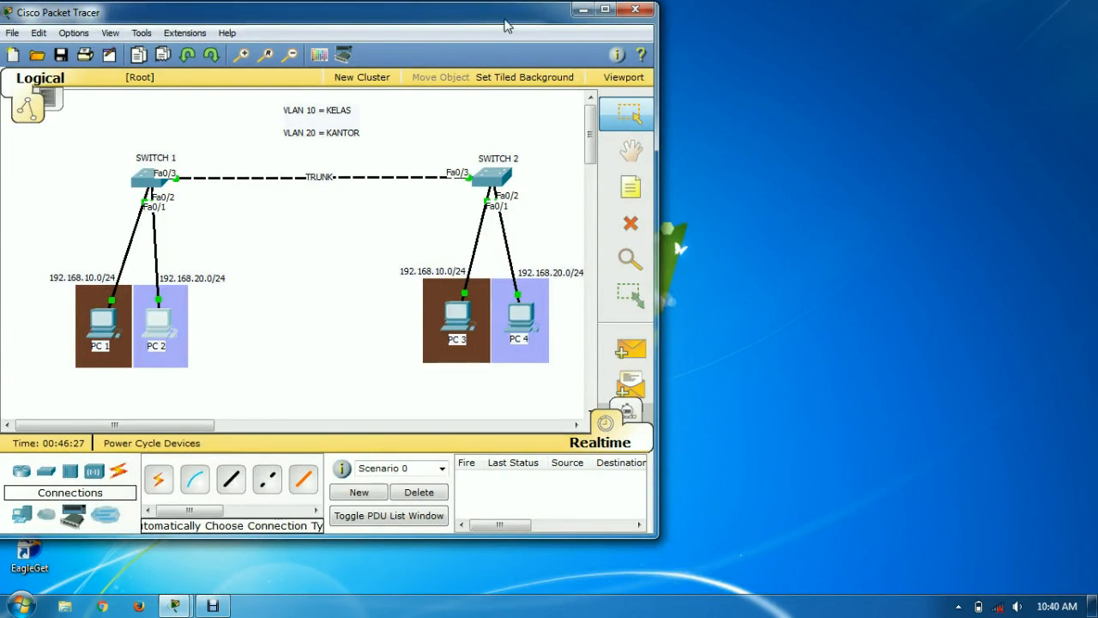
{"action": "left_click", "coordinate": [604, 10]}
{"action": "mouse_move", "coordinate": [178, 607]}
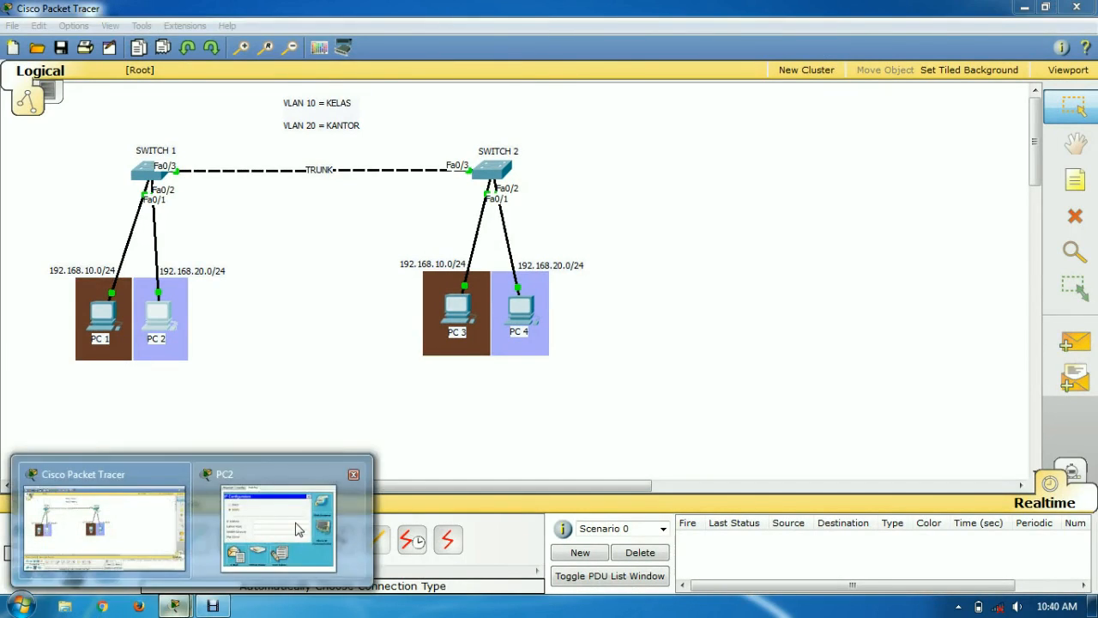
{"action": "left_click", "coordinate": [275, 514]}
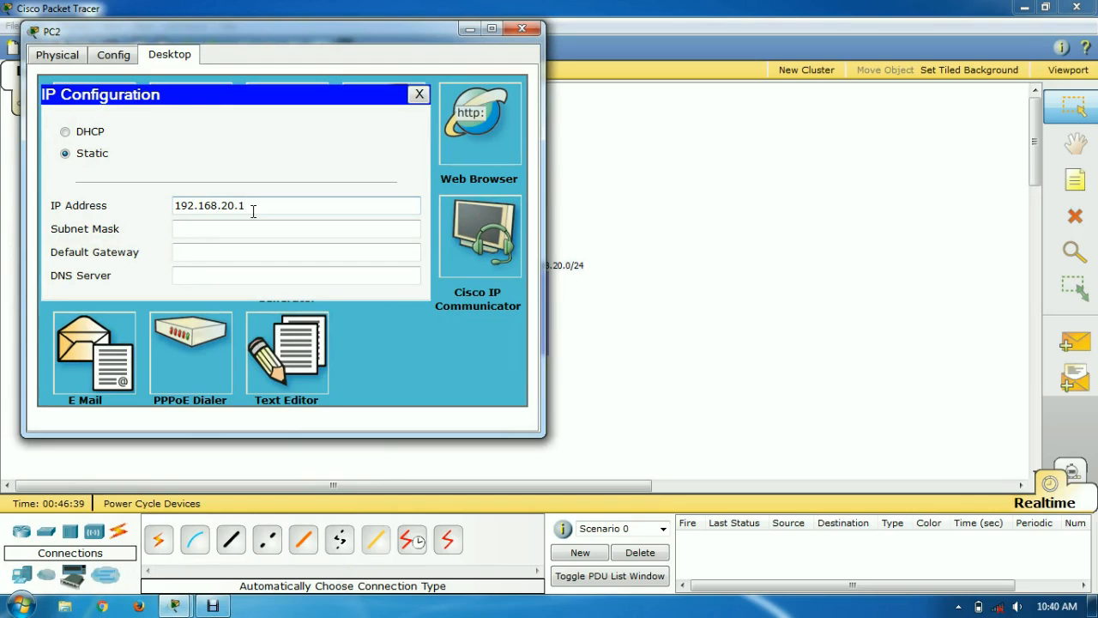
{"action": "left_click", "coordinate": [264, 226]}
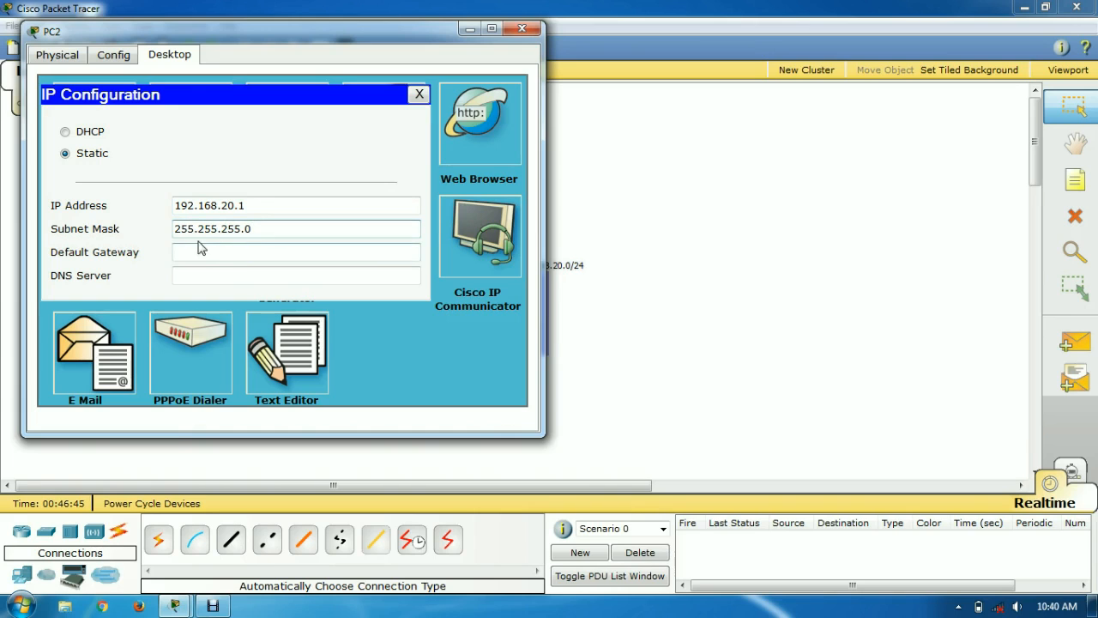
Check the IP address and subnet mask entered for PC 2 and close its configuration window.
{"action": "left_click_drag", "start_coordinate": [177, 228], "coordinate": [263, 221]}
{"action": "left_click", "coordinate": [261, 234]}
{"action": "left_click_drag", "start_coordinate": [249, 30], "coordinate": [477, 59]}
{"action": "left_click", "coordinate": [405, 236]}
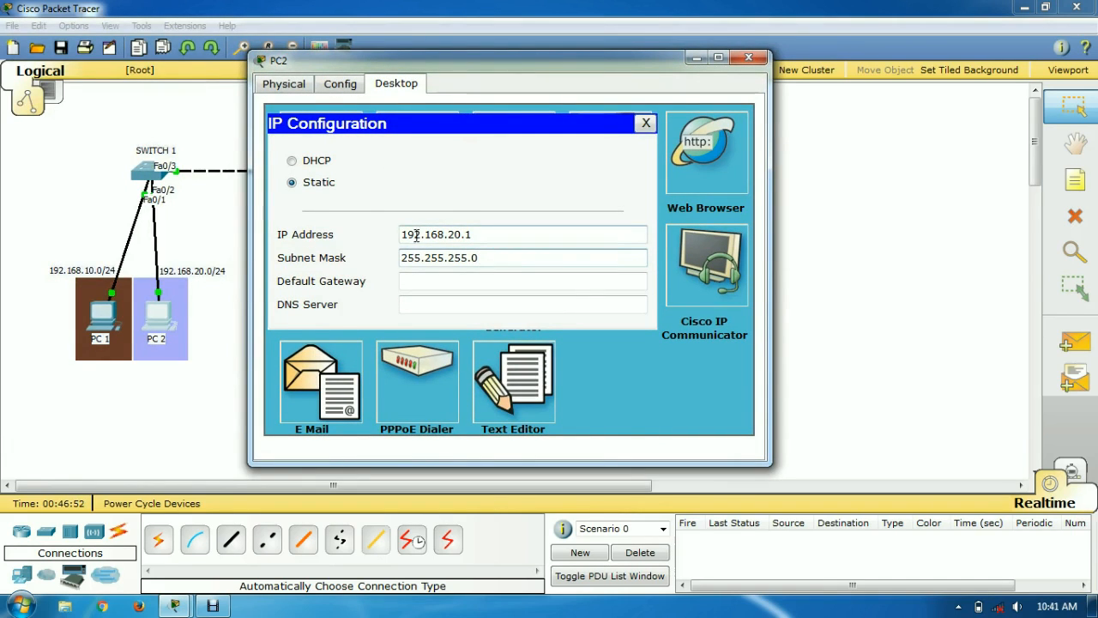
{"action": "left_click_drag", "start_coordinate": [401, 236], "coordinate": [464, 234]}
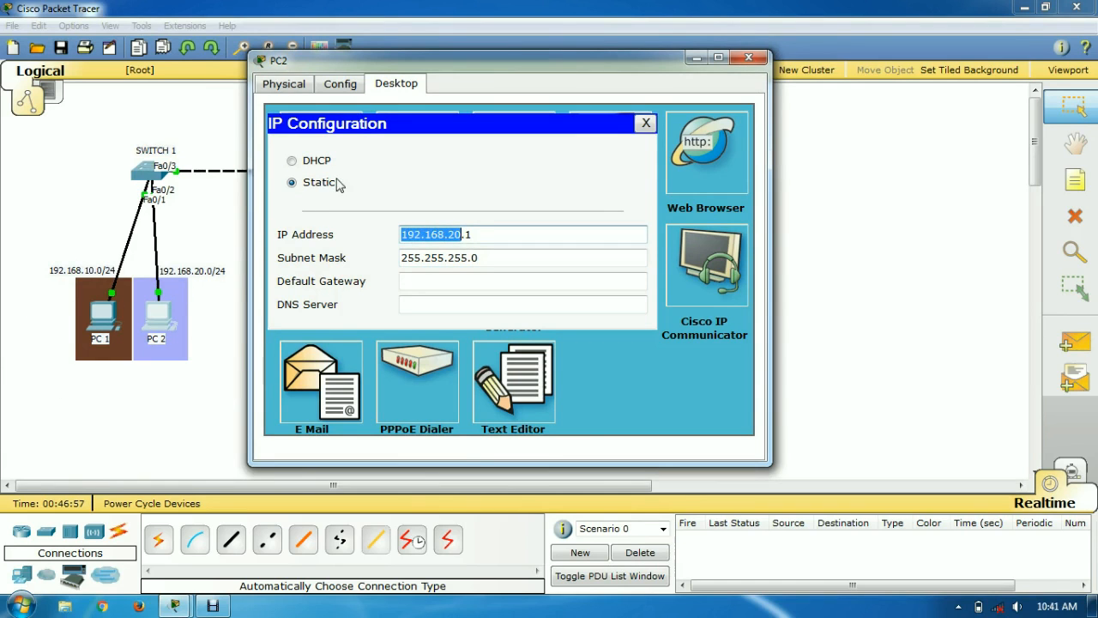
{"action": "left_click", "coordinate": [645, 123]}
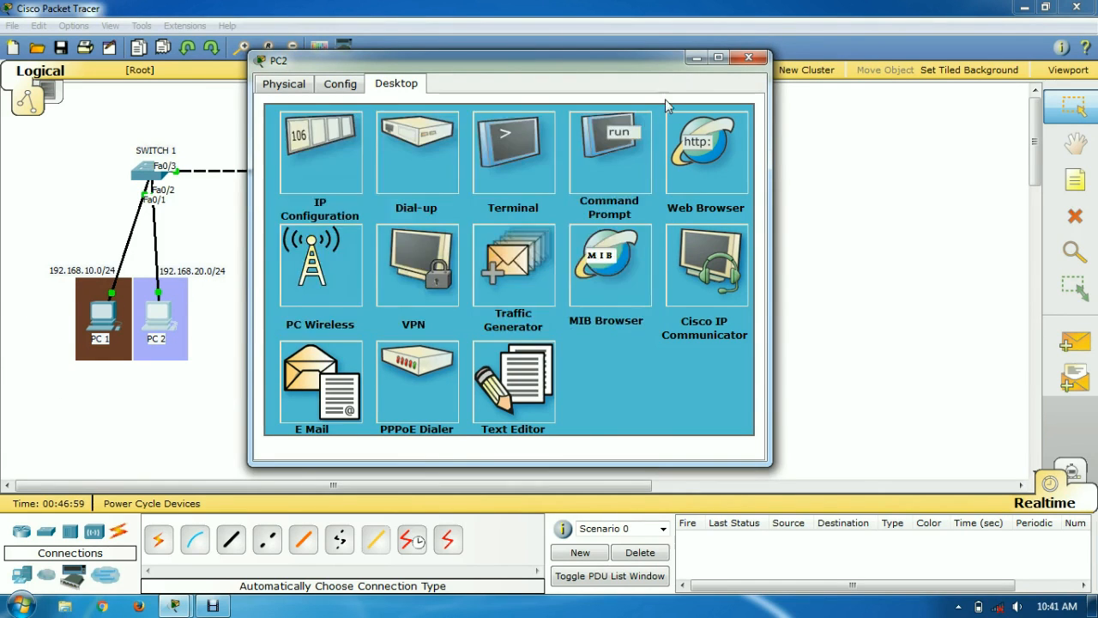
{"action": "left_click", "coordinate": [748, 58]}
Assign PC 3 the static IP address 192.168.10.2 with subnet mask 255.255.255.0 and close its configuration window.
{"action": "left_click", "coordinate": [450, 299]}
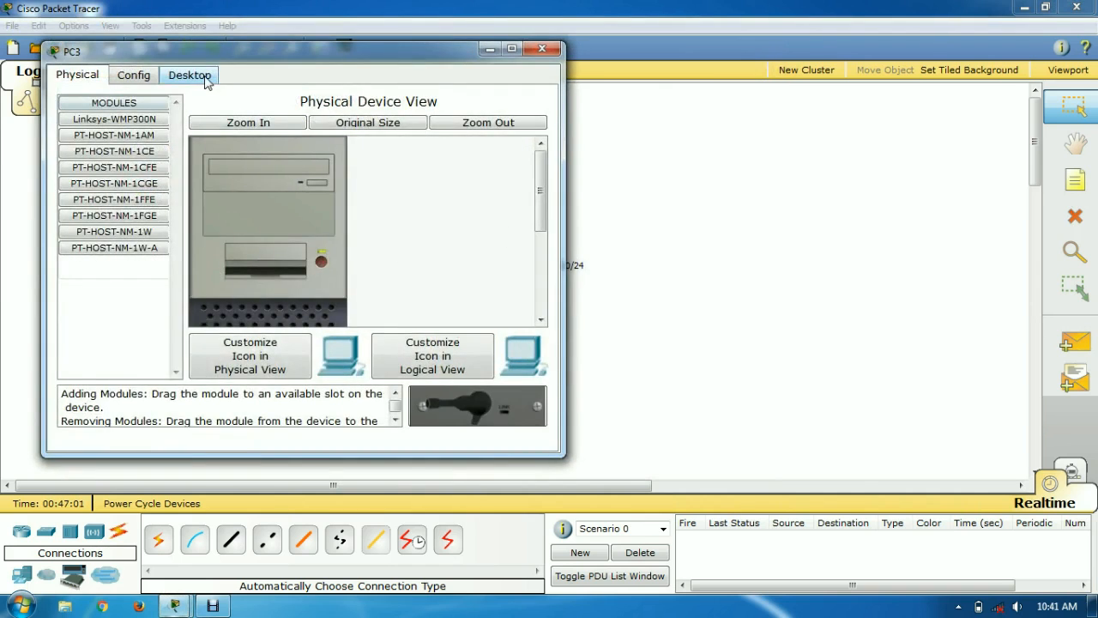
{"action": "left_click", "coordinate": [189, 75]}
{"action": "left_click", "coordinate": [110, 143]}
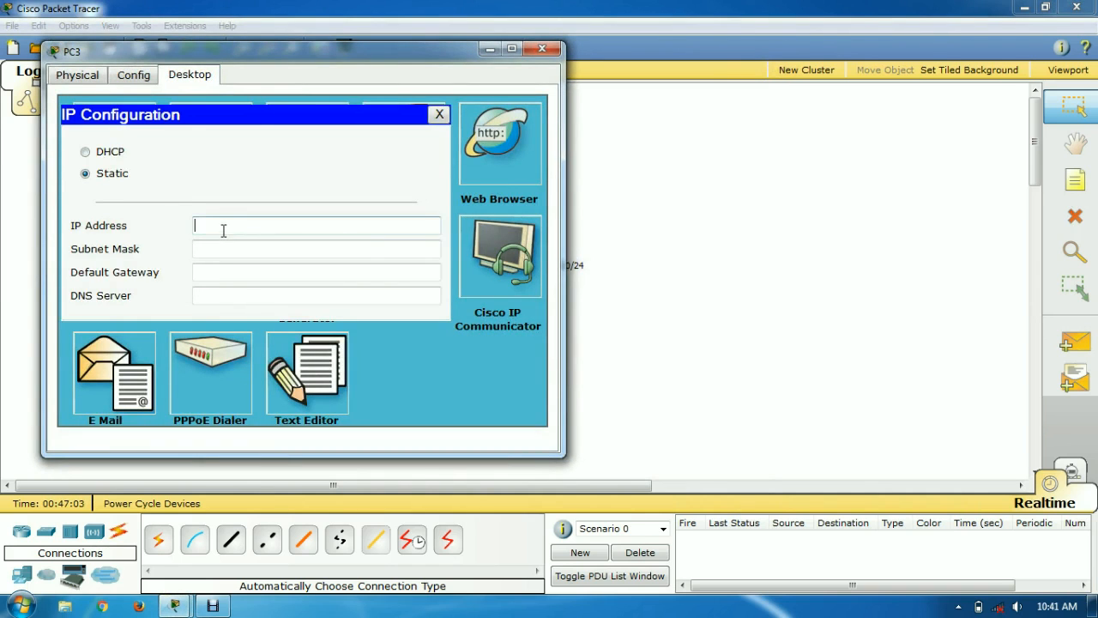
{"action": "left_click_drag", "start_coordinate": [280, 54], "coordinate": [450, 69]}
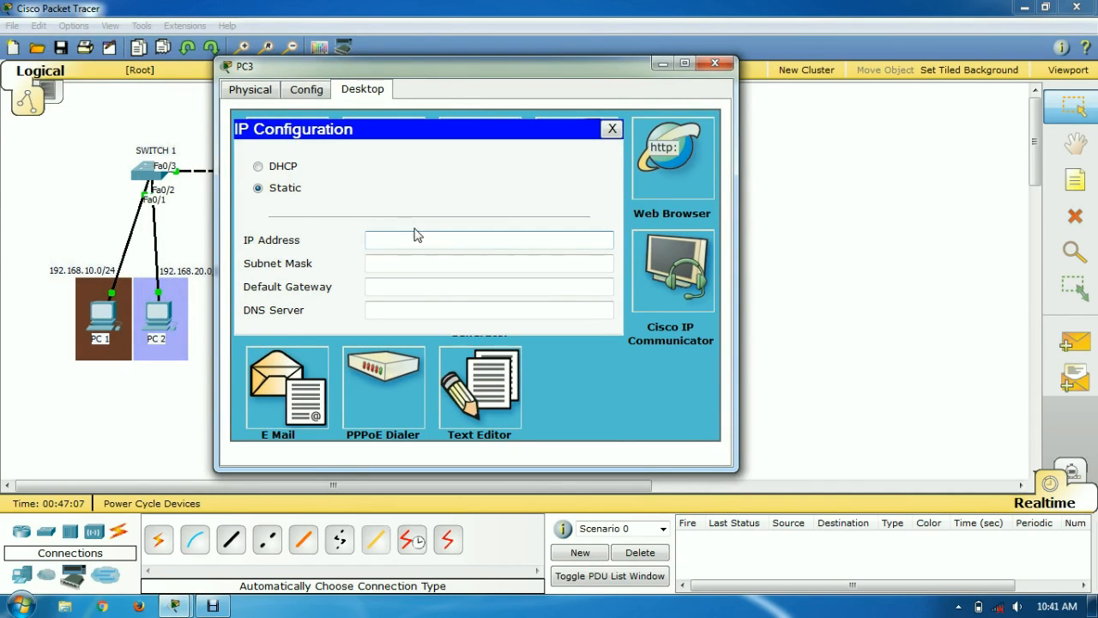
{"action": "type", "text": "168.10.2"}
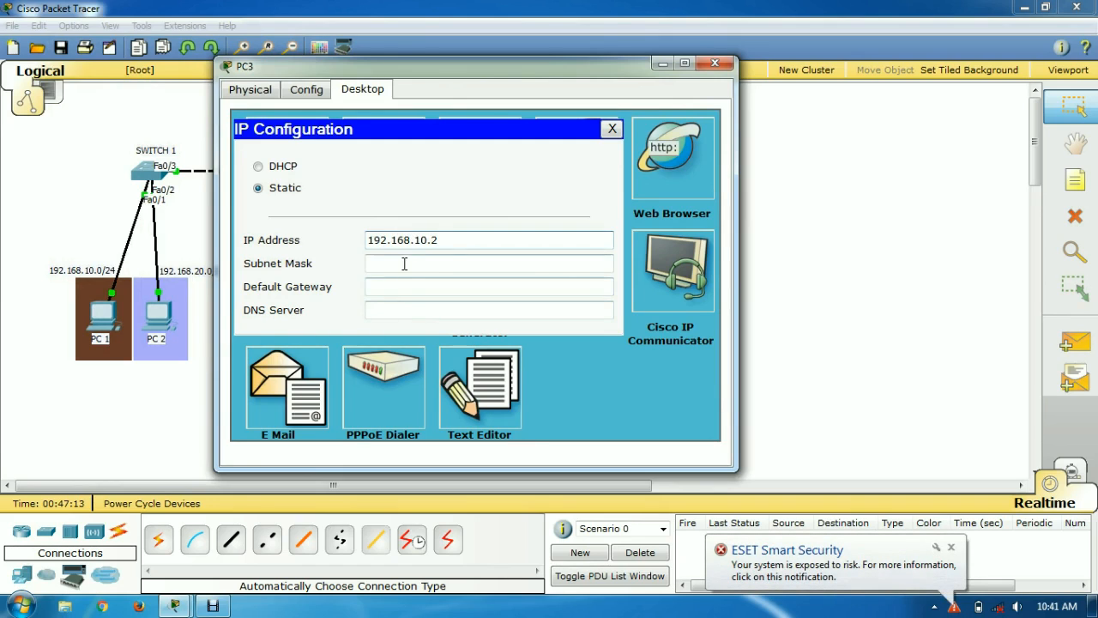
{"action": "left_click", "coordinate": [402, 265]}
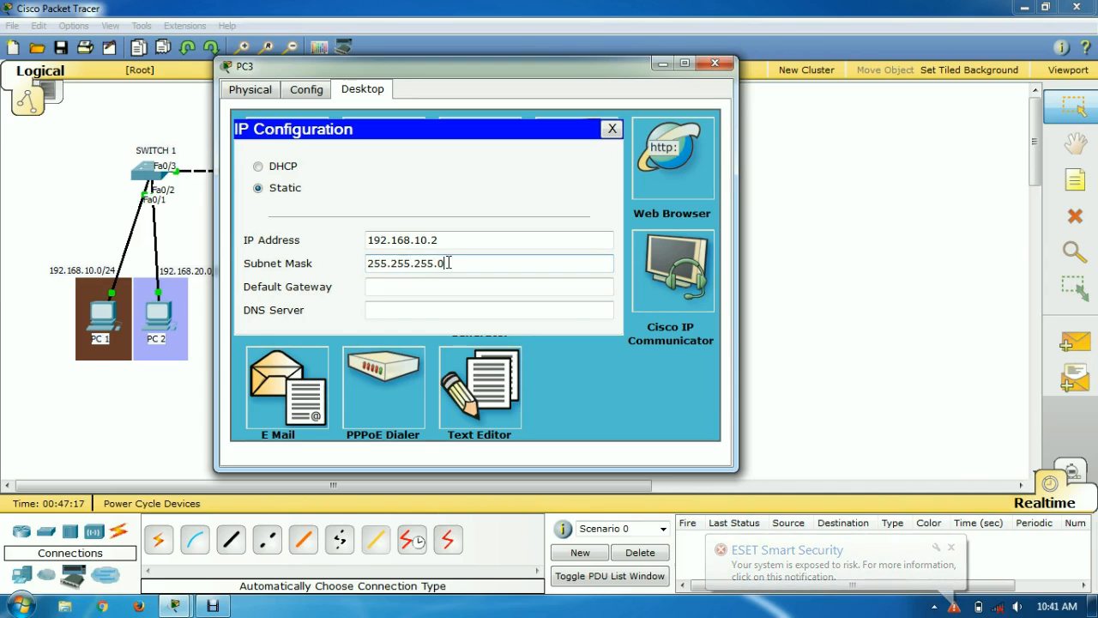
{"action": "left_click", "coordinate": [612, 129]}
{"action": "left_click", "coordinate": [715, 63]}
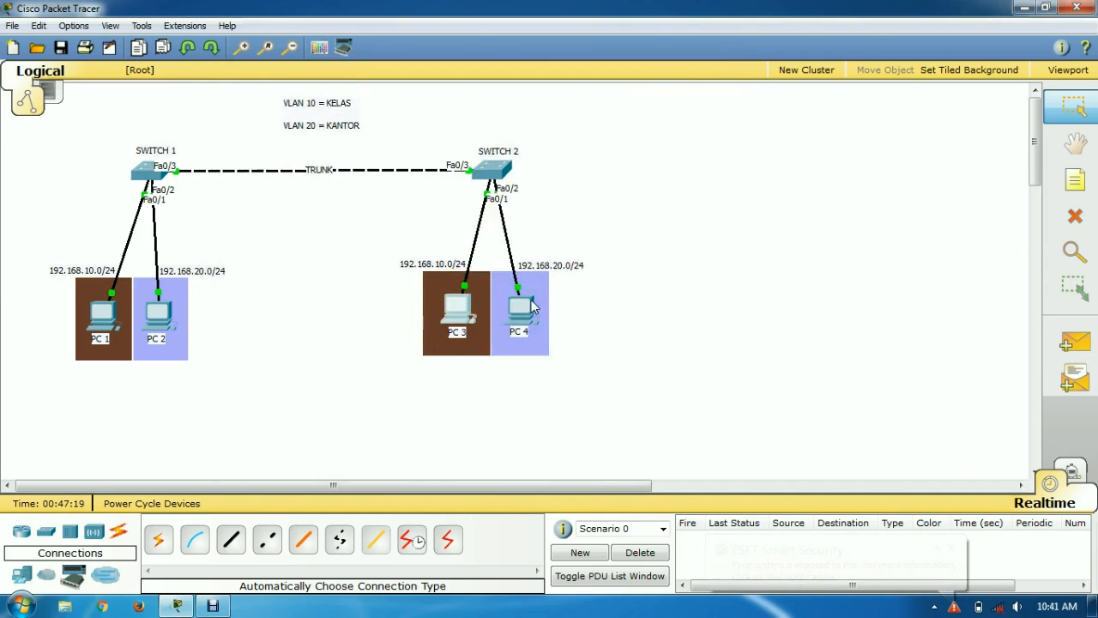
Assign PC 4 the static IP address 192.168.20.2 with subnet mask 255.255.255.0 and close its configuration window.
{"action": "left_click", "coordinate": [529, 317]}
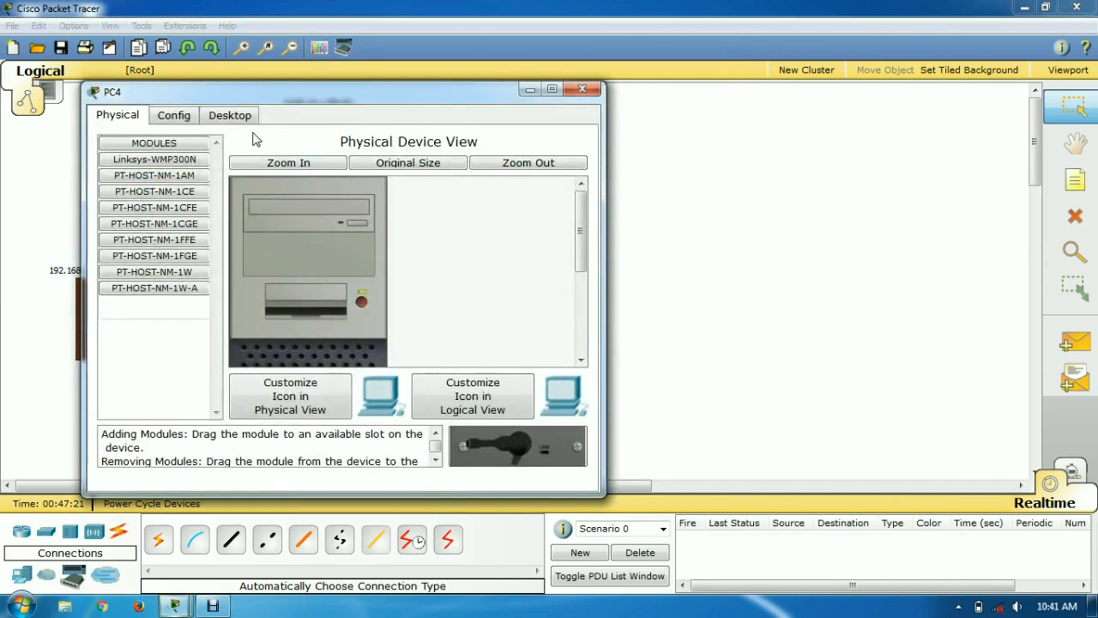
{"action": "left_click", "coordinate": [240, 119]}
{"action": "left_click", "coordinate": [170, 206]}
{"action": "left_click_drag", "start_coordinate": [294, 97], "coordinate": [494, 109]}
{"action": "type", "text": "192."}
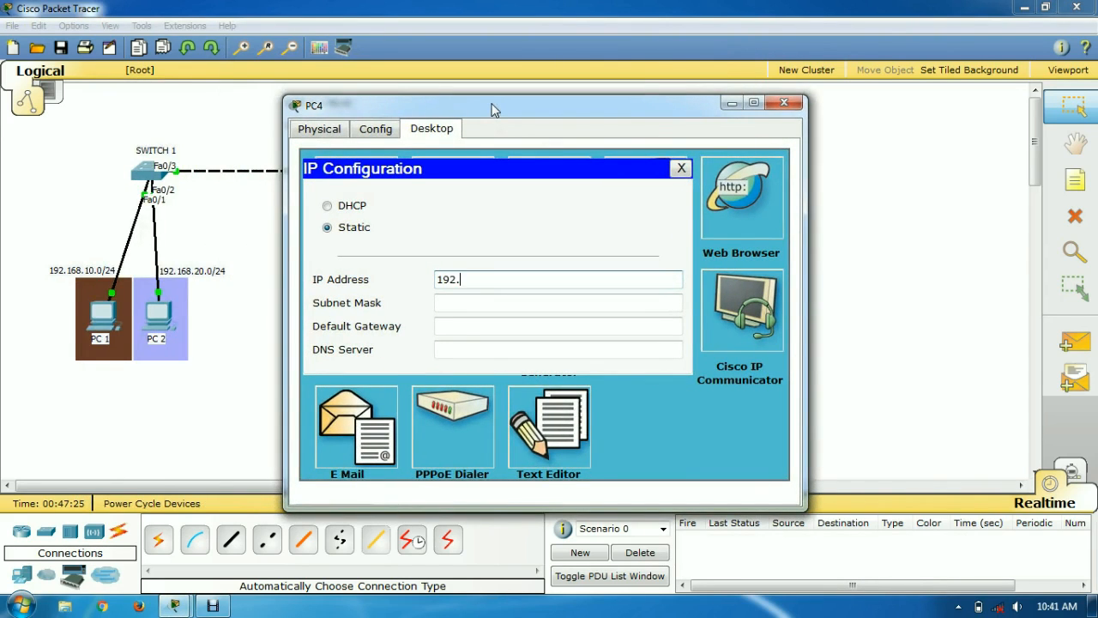
{"action": "type", "text": "168.20"}
{"action": "left_click", "coordinate": [450, 302]}
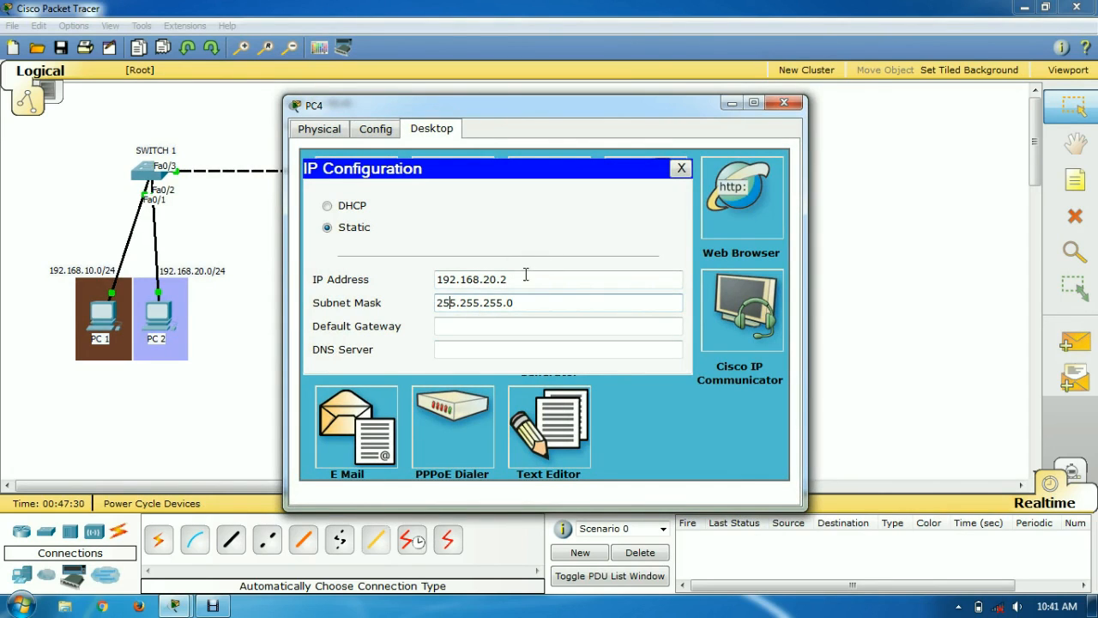
{"action": "left_click", "coordinate": [682, 169]}
{"action": "left_click", "coordinate": [783, 104]}
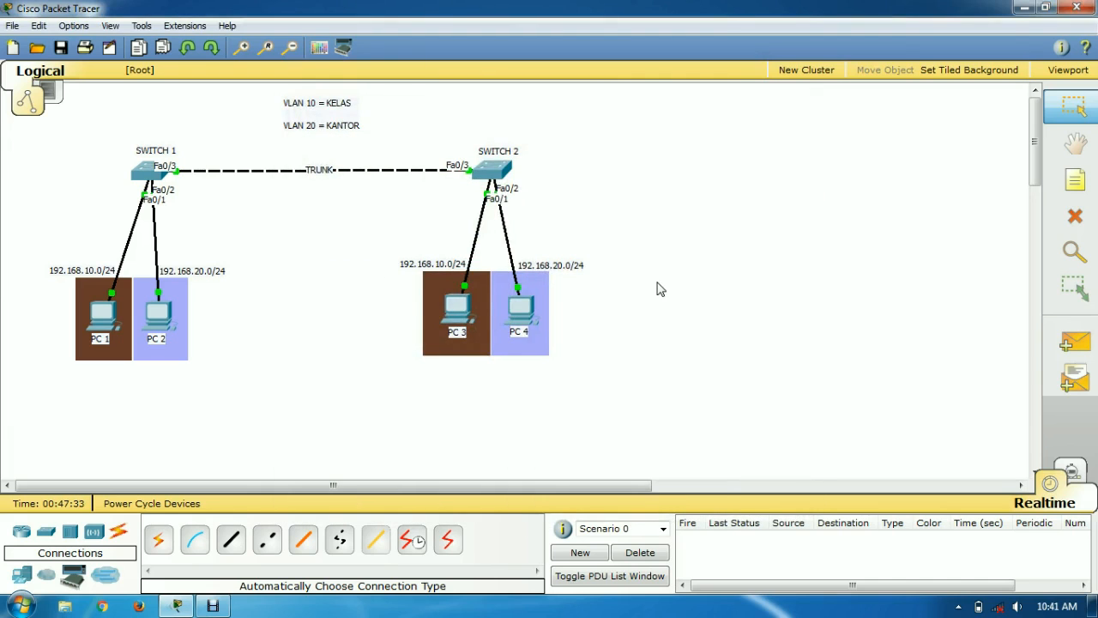
Open Switch 1's command line and enter global configuration mode with enable and configure terminal.
{"action": "left_click", "coordinate": [154, 174]}
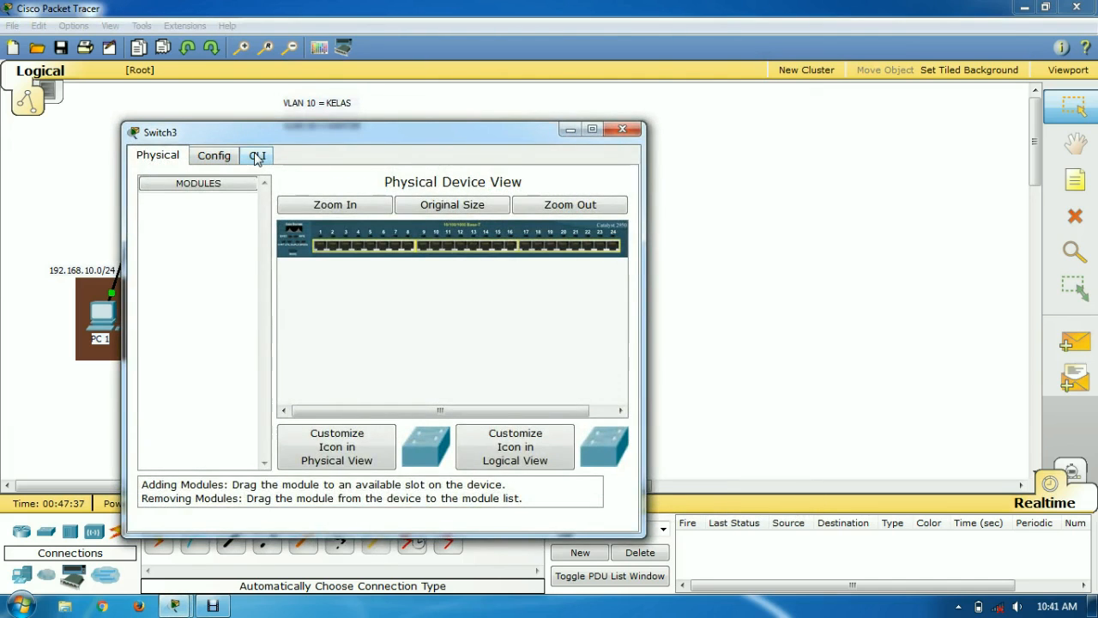
{"action": "left_click", "coordinate": [258, 156]}
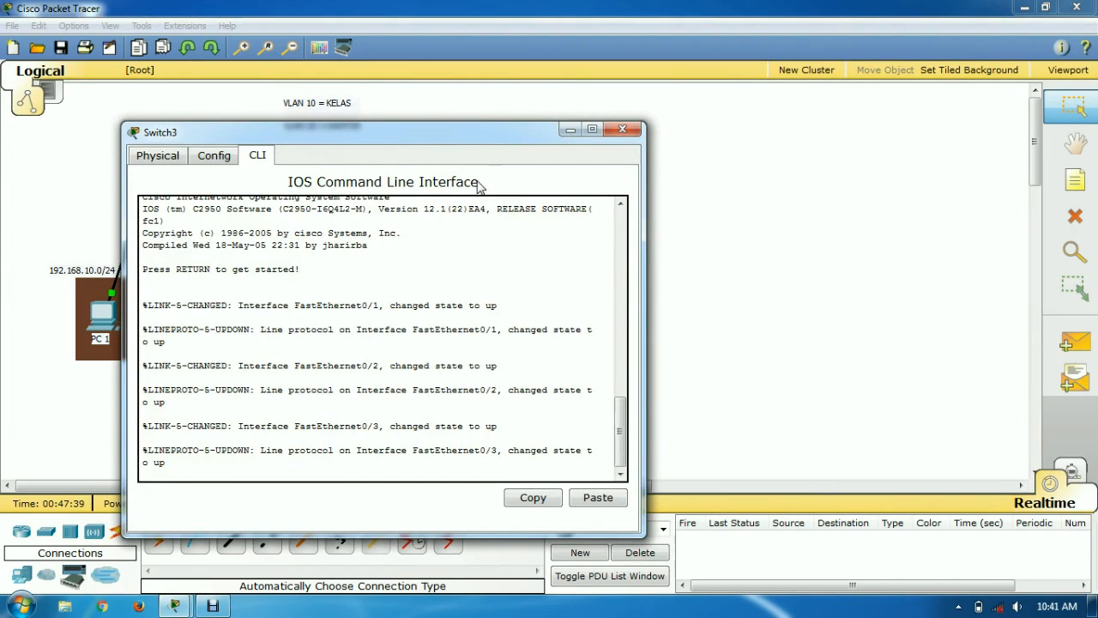
{"action": "key", "text": "Return"}
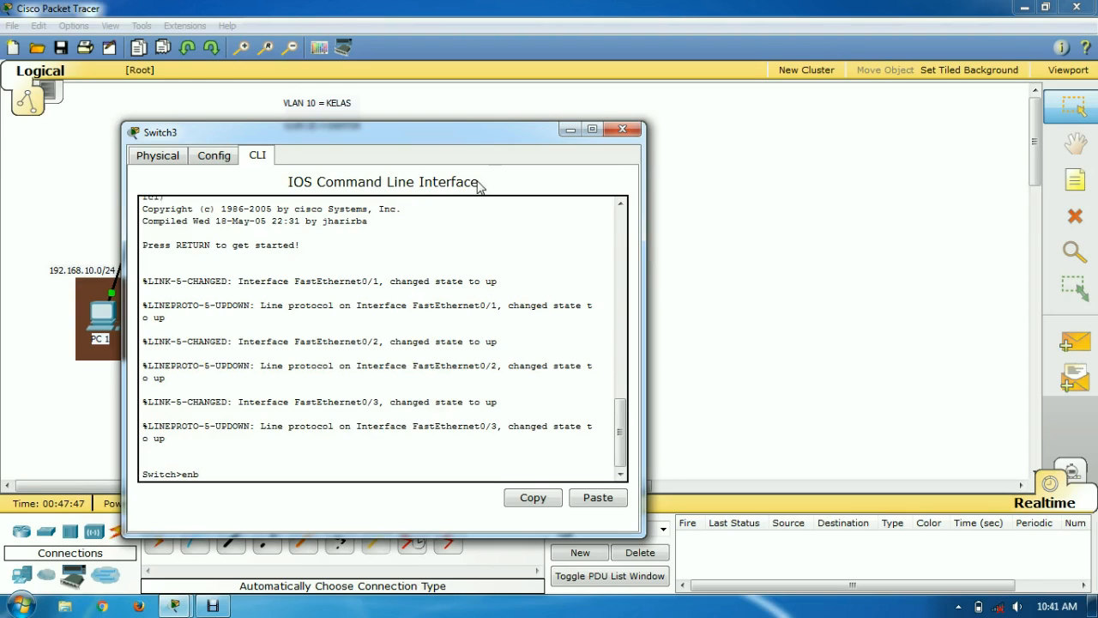
{"action": "key", "text": "Return"}
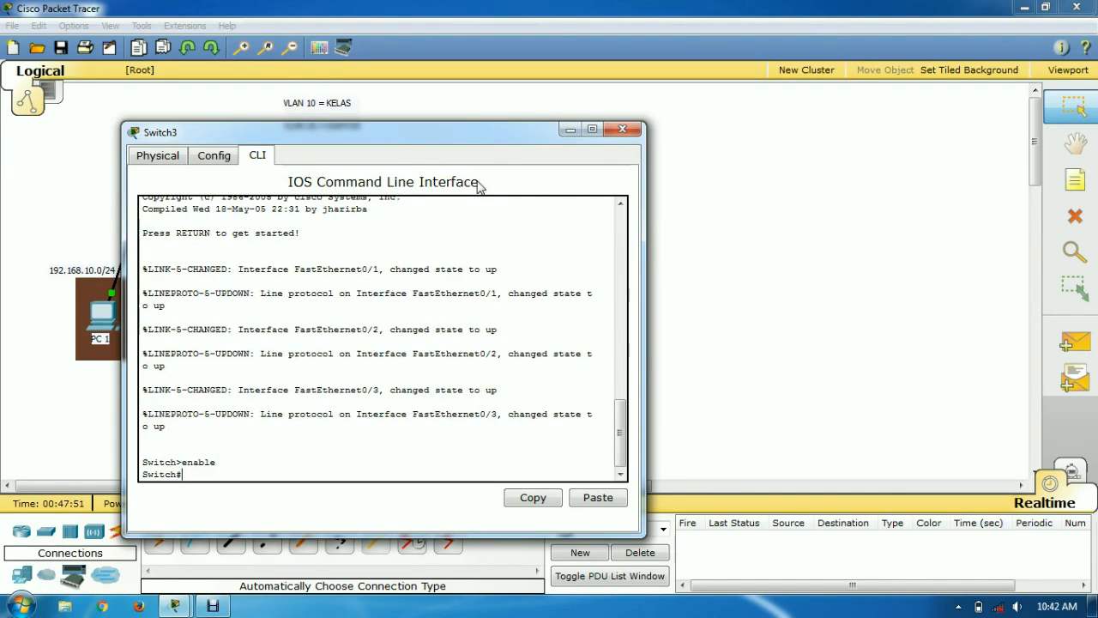
{"action": "type", "text": "configure terminal"}
{"action": "key", "text": "Return"}
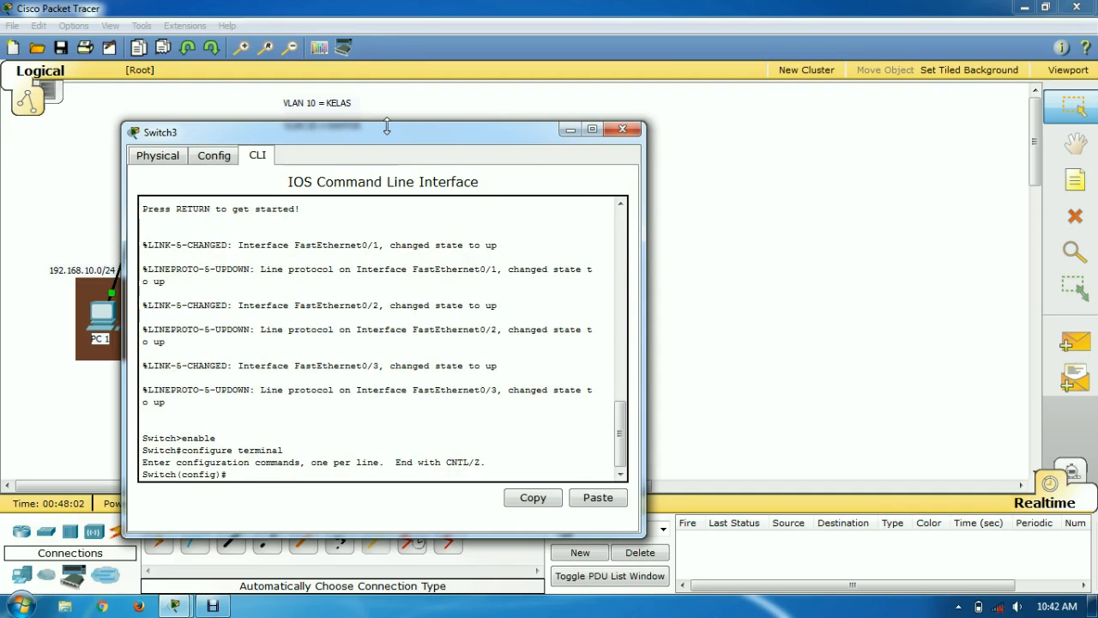
Create VLAN 10 with the name KELAS on Switch 1 and return to global configuration mode.
{"action": "left_click_drag", "start_coordinate": [387, 127], "coordinate": [407, 61]}
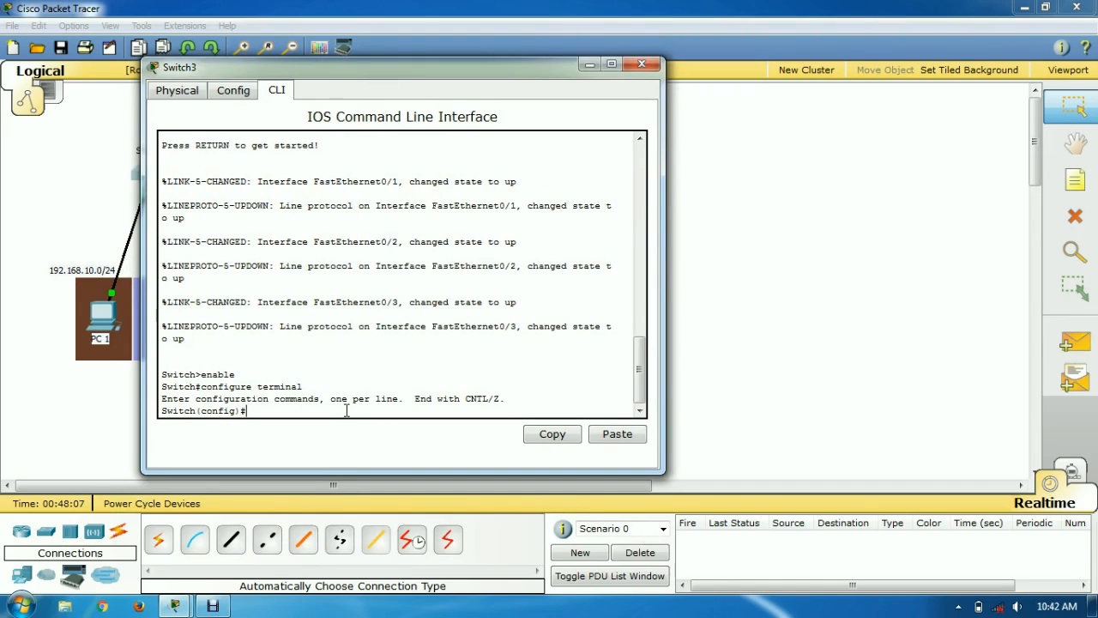
{"action": "type", "text": "vlan 10"}
{"action": "key", "text": "Return"}
{"action": "type", "text": "nam"}
{"action": "key", "text": "BackSpace"}
{"action": "type", "text": "ame "}
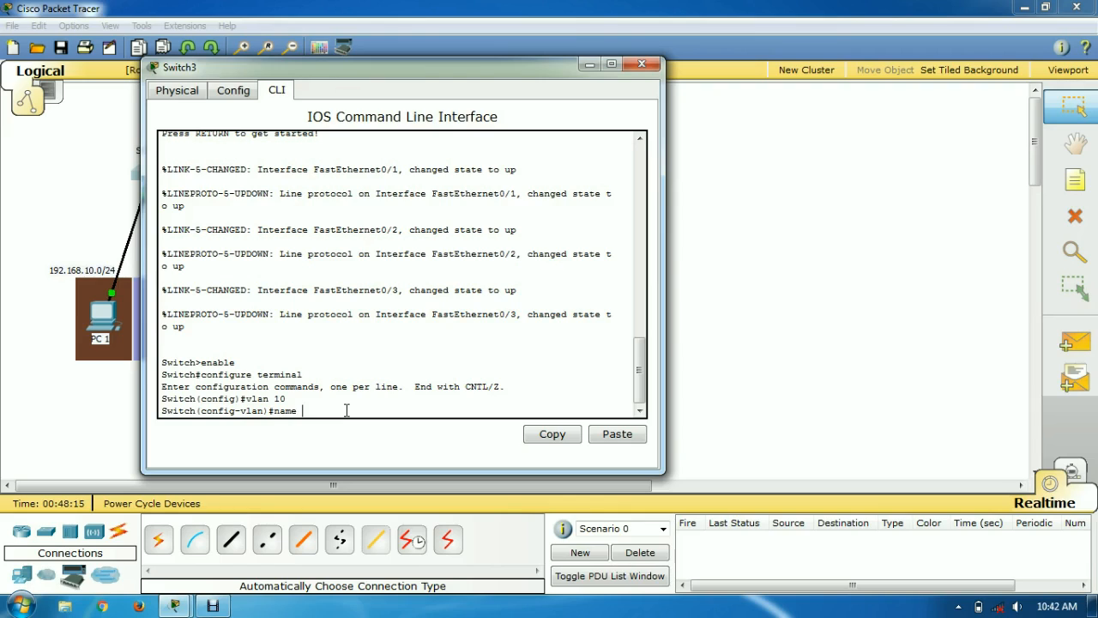
{"action": "type", "text": "KELAS"}
{"action": "key", "text": "Return"}
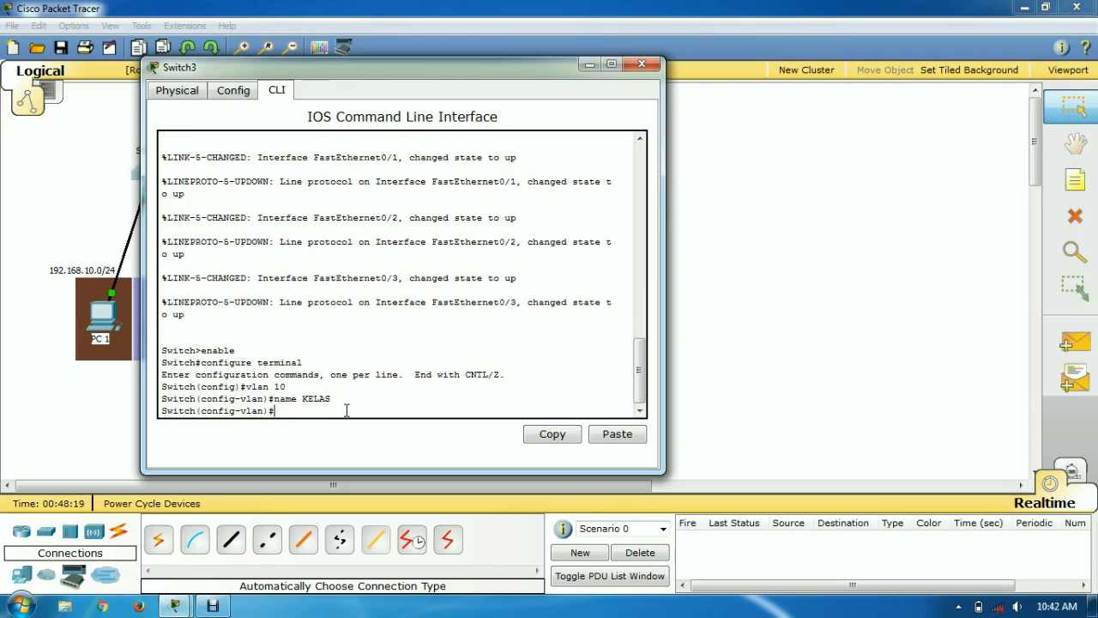
{"action": "type", "text": "exit"}
{"action": "key", "text": "Return"}
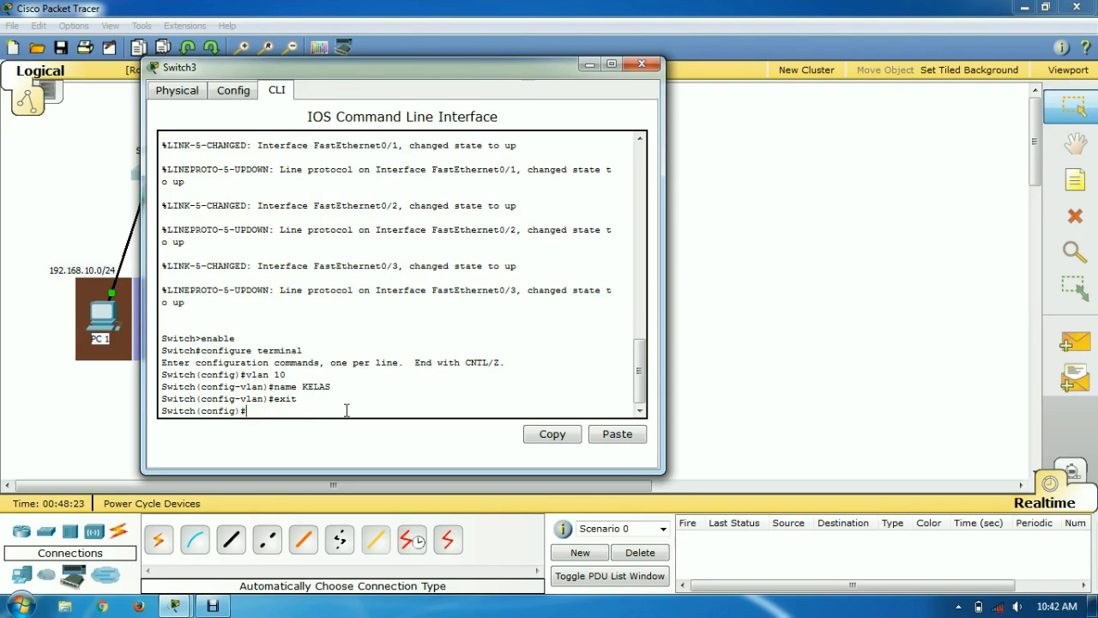
Create VLAN 20 with the name KANTOR on Switch 1 and return to global configuration mode.
{"action": "type", "text": "vlan 20"}
{"action": "key", "text": "Return"}
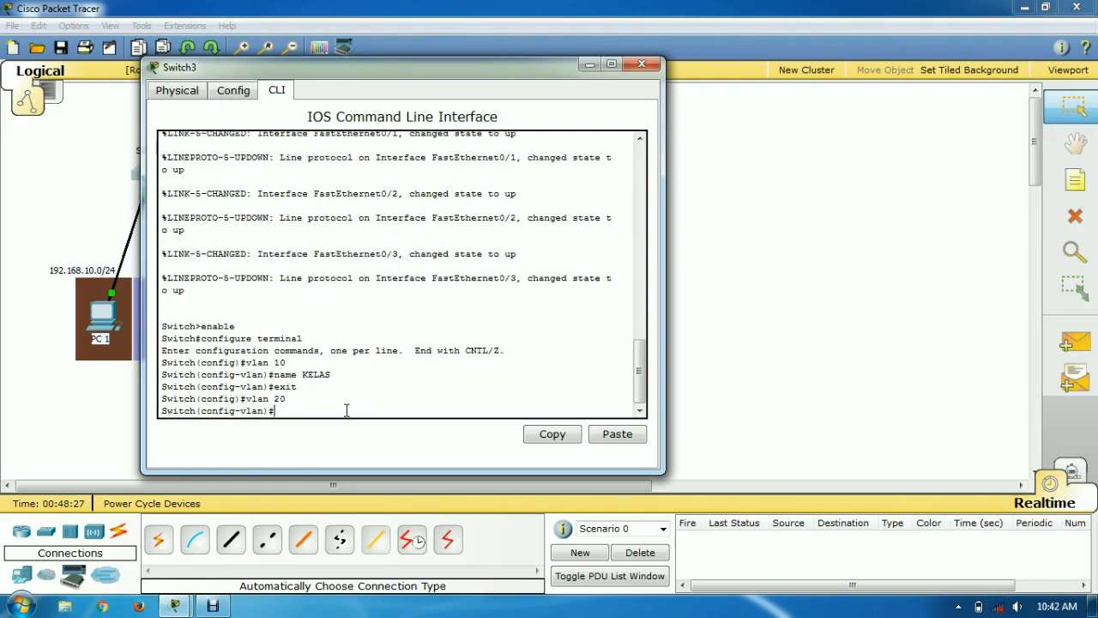
{"action": "type", "text": "name KANTOR"}
{"action": "key", "text": "Return"}
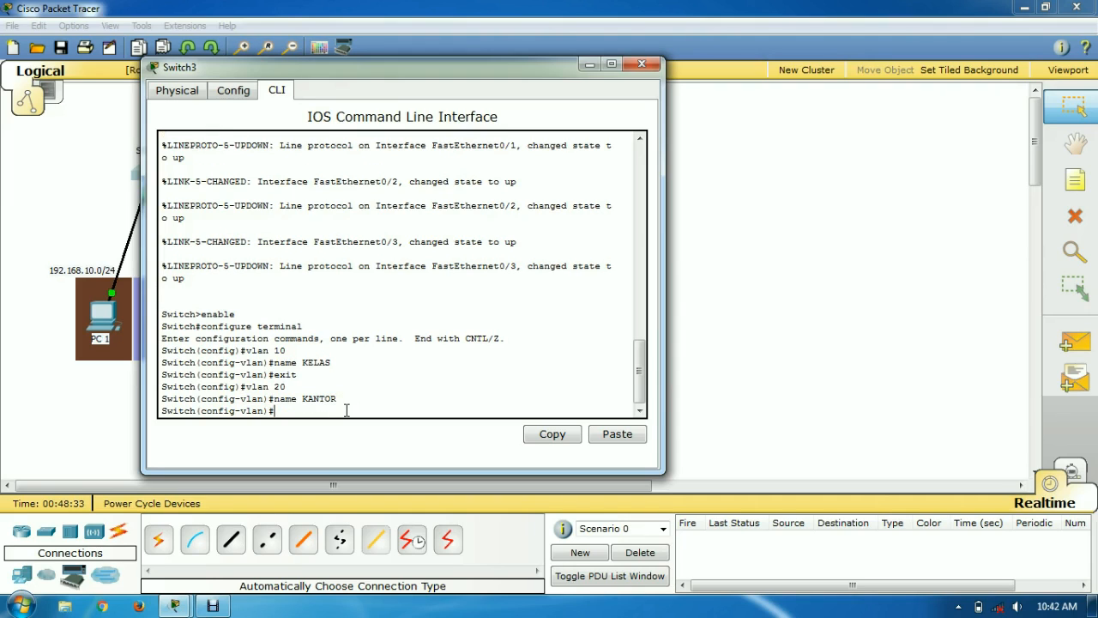
{"action": "type", "text": "exit"}
{"action": "key", "text": "Return"}
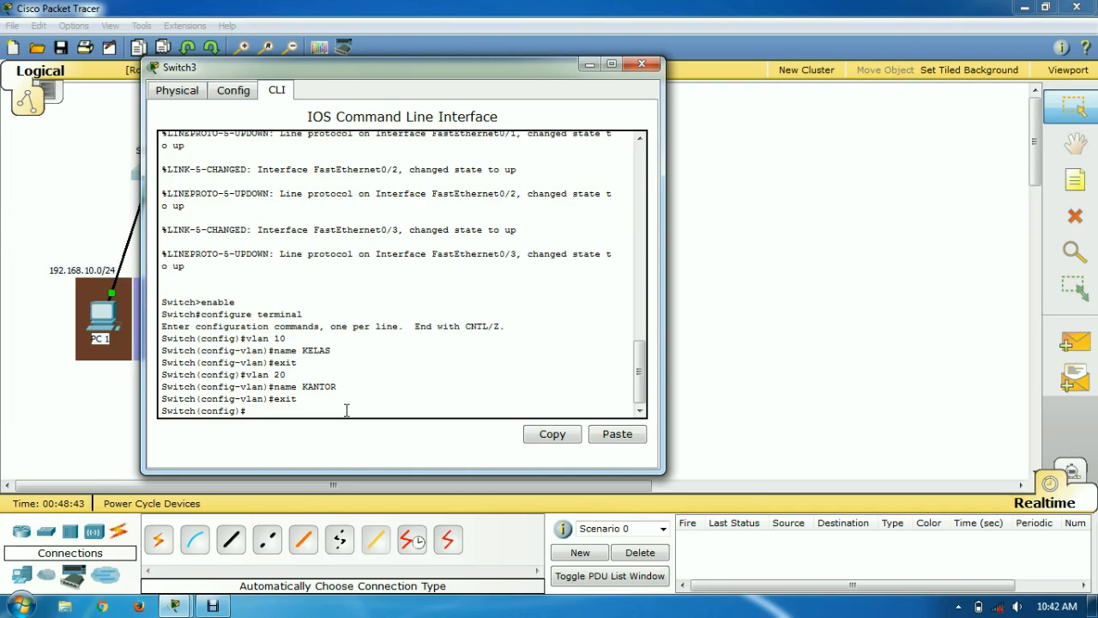
Uncover Switch 1's port labels in the topology and enter interface configuration mode for port fa0/1.
{"action": "left_click_drag", "start_coordinate": [347, 72], "coordinate": [526, 72]}
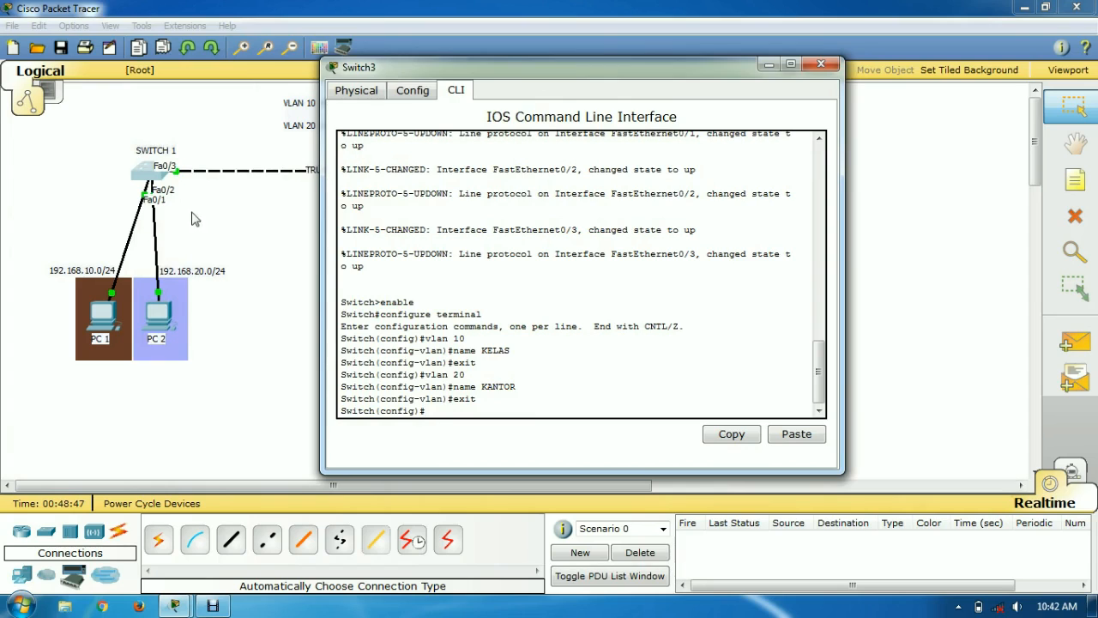
{"action": "type", "text": "inter fas"}
{"action": "key", "text": "BackSpace"}
{"action": "key", "text": "BackSpace"}
{"action": "key", "text": "BackSpace"}
{"action": "key", "text": "BackSpace"}
{"action": "type", "text": "face"}
{"action": "key", "text": "BackSpace"}
{"action": "key", "text": "BackSpace"}
{"action": "key", "text": "BackSpace"}
{"action": "type", "text": "fastethernet"}
{"action": "key", "text": "BackSpace"}
{"action": "key", "text": "BackSpace"}
{"action": "key", "text": "BackSpace"}
{"action": "key", "text": "BackSpace"}
{"action": "key", "text": "BackSpace"}
{"action": "key", "text": "BackSpace"}
{"action": "key", "text": "BackSpace"}
{"action": "key", "text": "BackSpace"}
{"action": "key", "text": "BackSpace"}
{"action": "key", "text": "BackSpace"}
{"action": "type", "text": "0/1"}
{"action": "key", "text": "Return"}
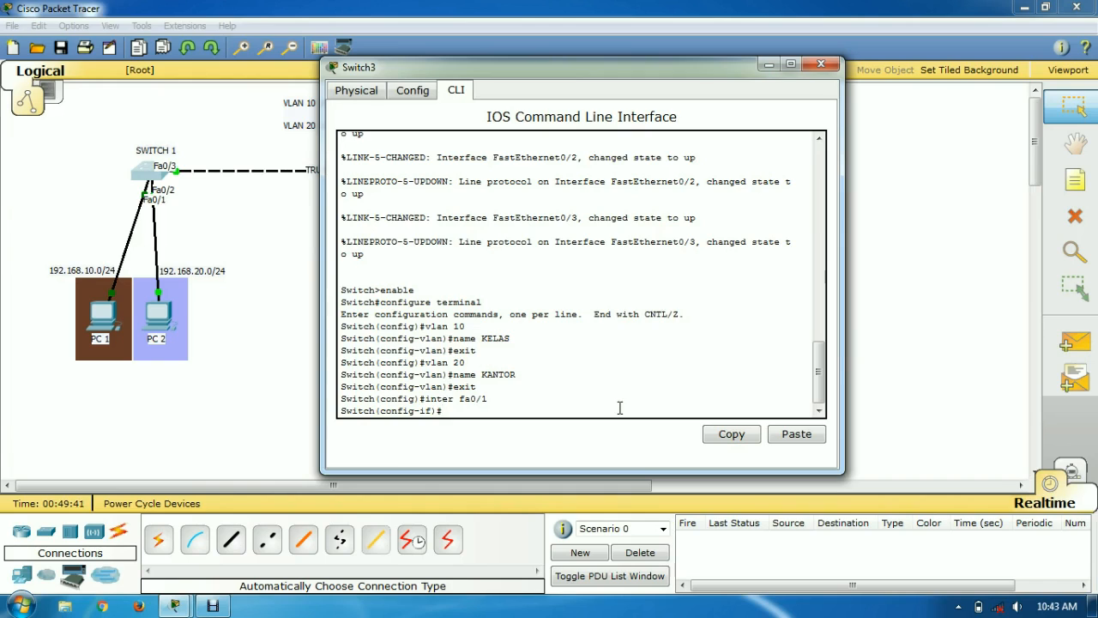
Set Switch 1's port fa0/1 to access mode, assign it to VLAN 10 and exit the interface configuration.
{"action": "type", "text": "switch mode access"}
{"action": "key", "text": "Return"}
{"action": "type", "text": "switc"}
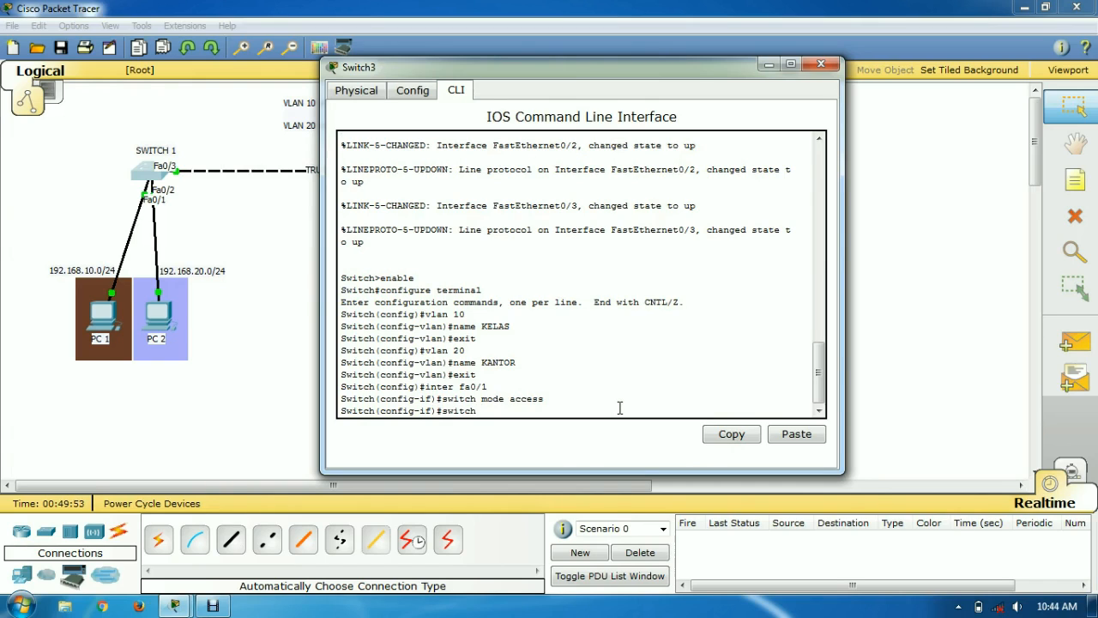
{"action": "type", "text": "h access clan"}
{"action": "key", "text": "BackSpace"}
{"action": "key", "text": "BackSpace"}
{"action": "key", "text": "BackSpace"}
{"action": "key", "text": "BackSpace"}
{"action": "key", "text": "BackSpace"}
{"action": "type", "text": "vlan 10"}
{"action": "key", "text": "Return"}
{"action": "type", "text": "exit"}
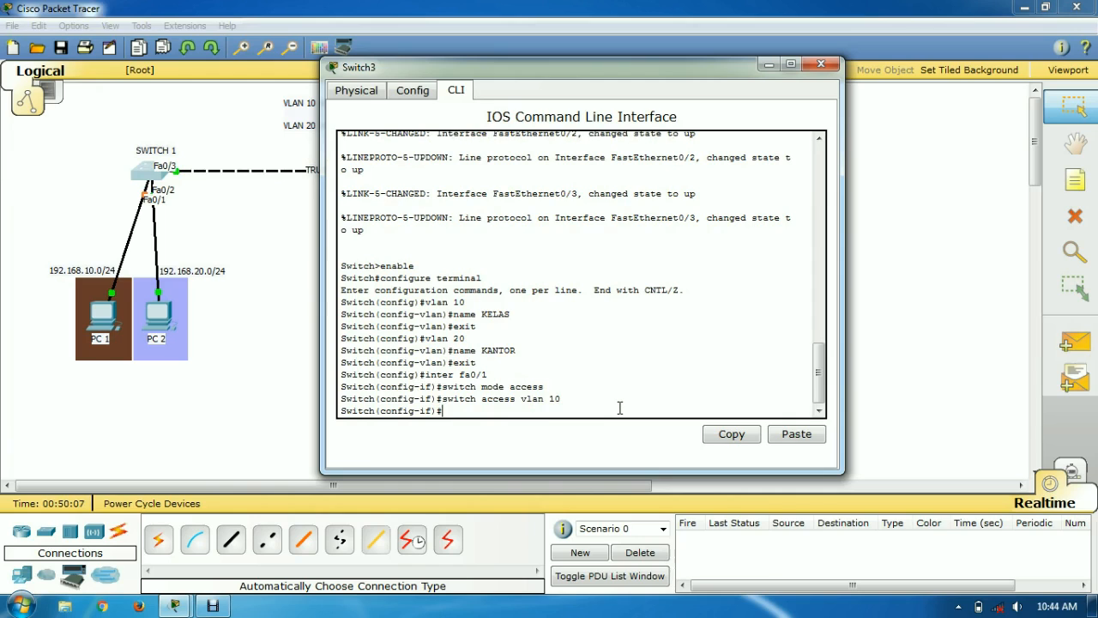
{"action": "key", "text": "Return"}
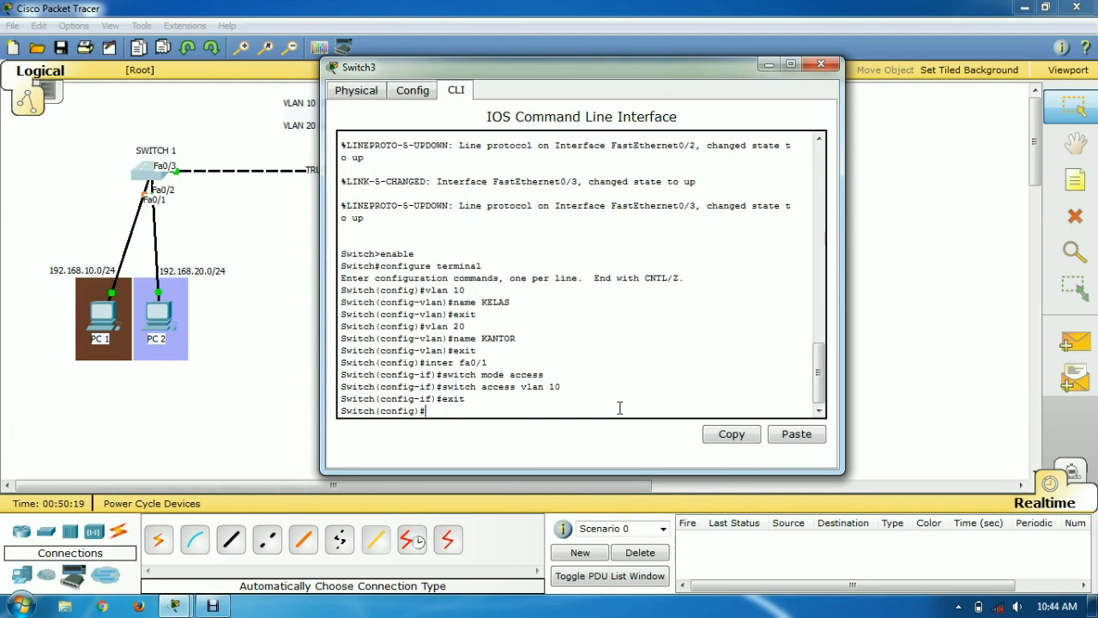
Set Switch 1's port fa0/2 to access mode, assign it to VLAN 20 and exit the interface configuration.
{"action": "type", "text": "inter fa0/2"}
{"action": "key", "text": "Return"}
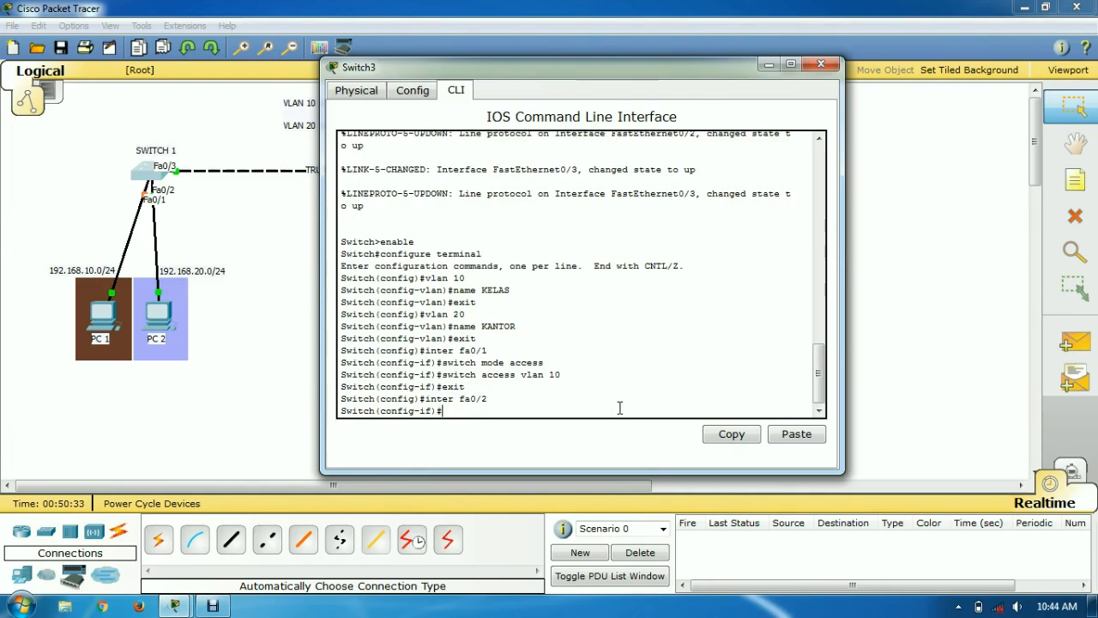
{"action": "type", "text": "switch"}
{"action": "type", "text": " md"}
{"action": "type", "text": "de acce"}
{"action": "type", "text": "ss"}
{"action": "key", "text": "Return"}
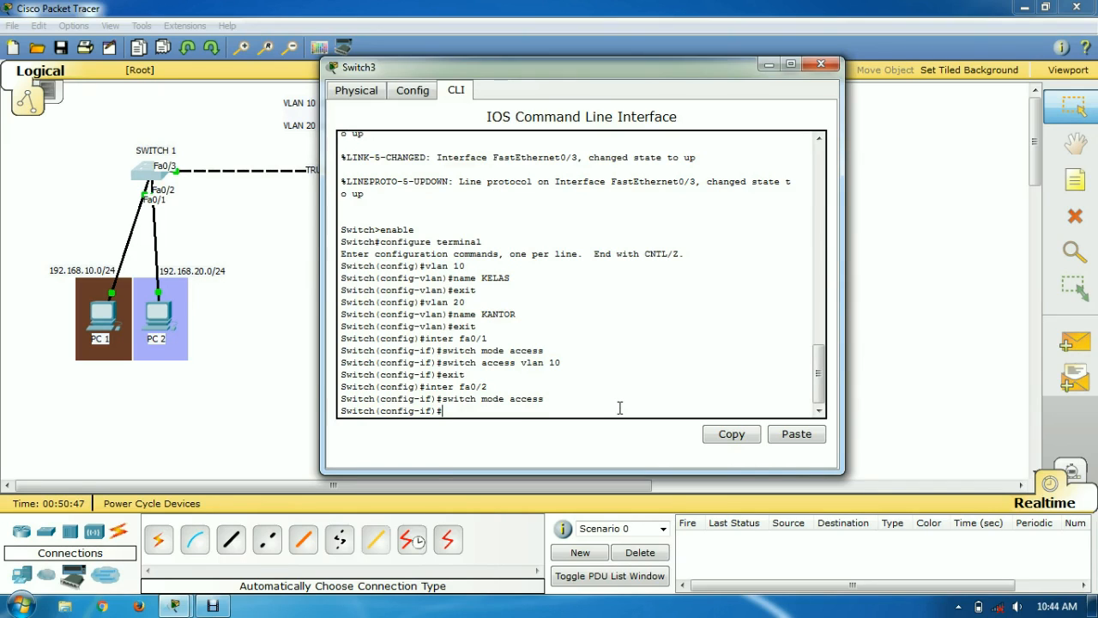
{"action": "type", "text": "witch access vlan 20"}
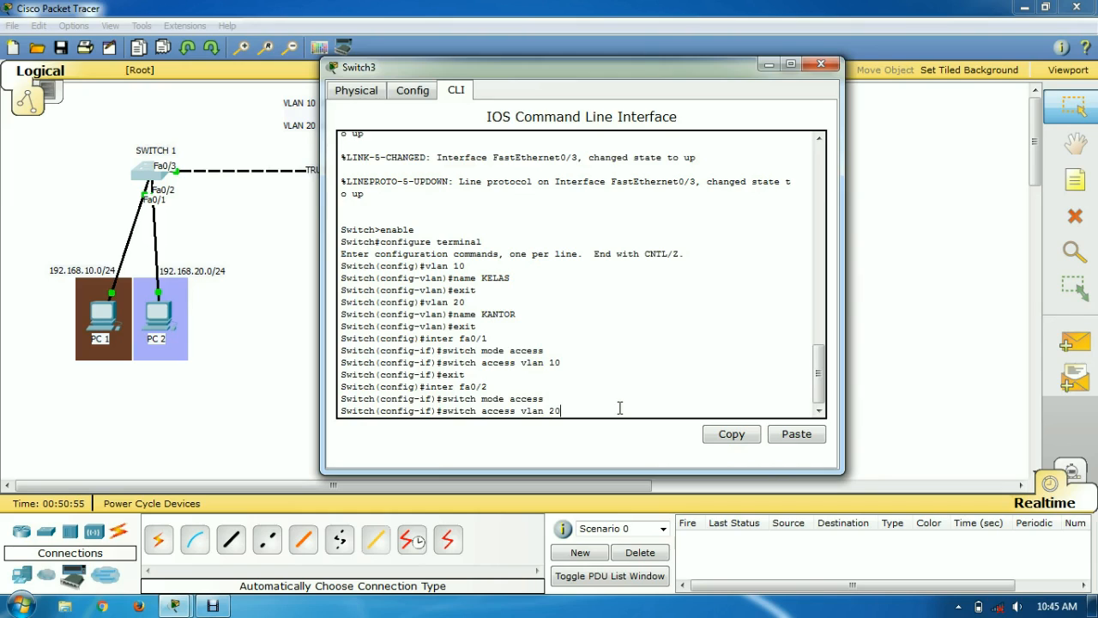
{"action": "key", "text": "Return"}
{"action": "type", "text": "exit"}
{"action": "key", "text": "Return"}
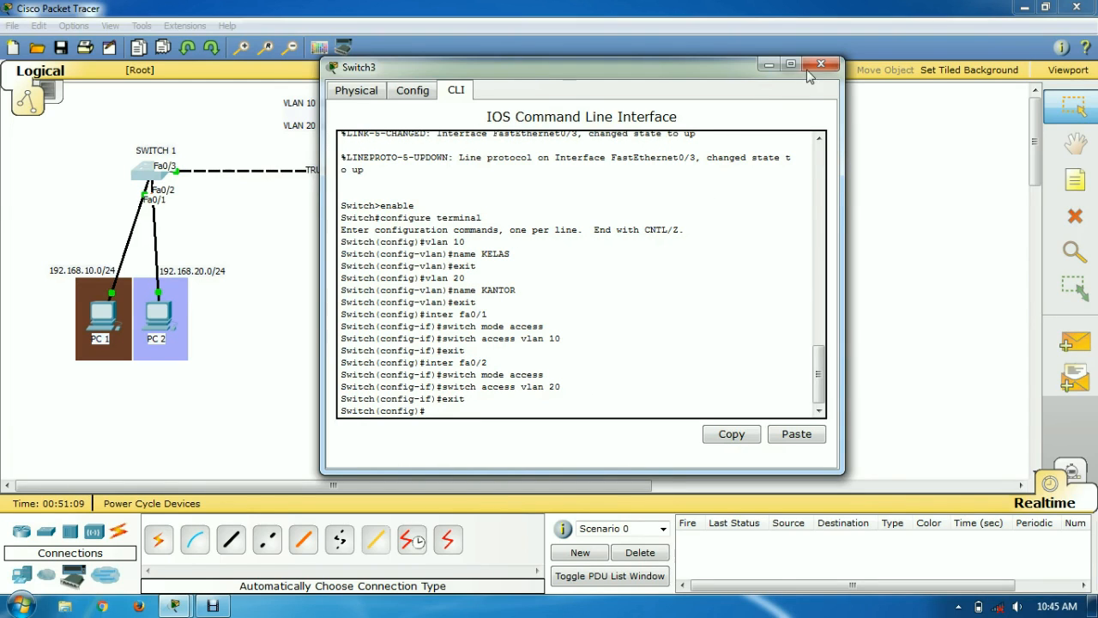
Review the VLAN and access port commands entered on Switch 1 and minimize its command line window.
{"action": "left_click_drag", "start_coordinate": [710, 79], "coordinate": [582, 103]}
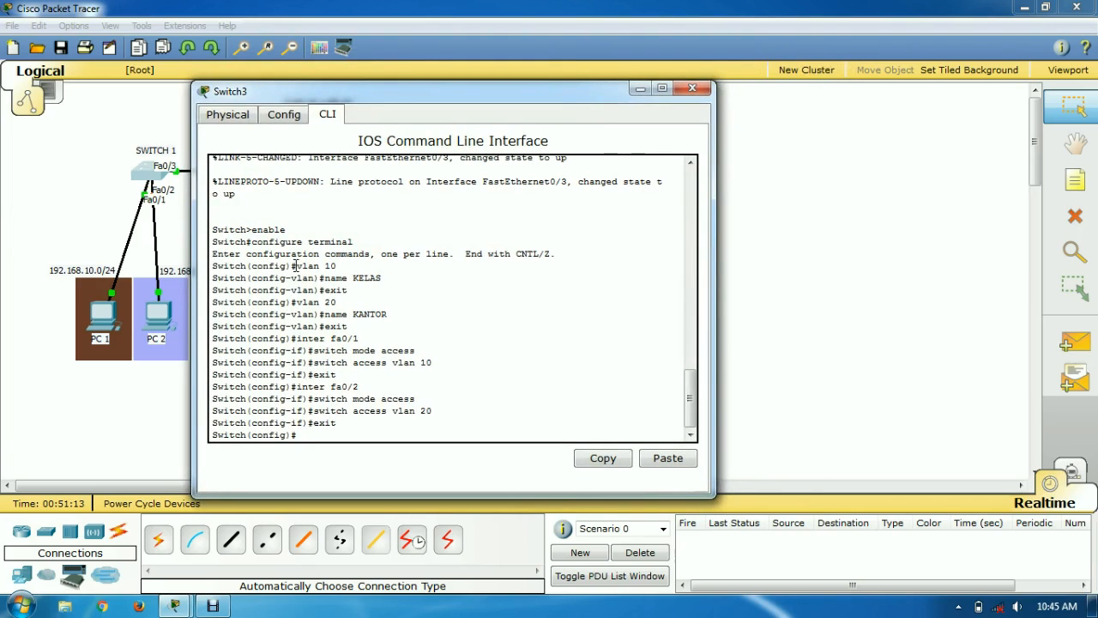
{"action": "left_click_drag", "start_coordinate": [211, 266], "coordinate": [332, 270]}
{"action": "left_click_drag", "start_coordinate": [317, 411], "coordinate": [433, 411]}
{"action": "left_click", "coordinate": [375, 429]}
{"action": "left_click", "coordinate": [641, 89]}
Open Switch 2's command line and enter privileged mode with the short command en.
{"action": "left_click", "coordinate": [493, 176]}
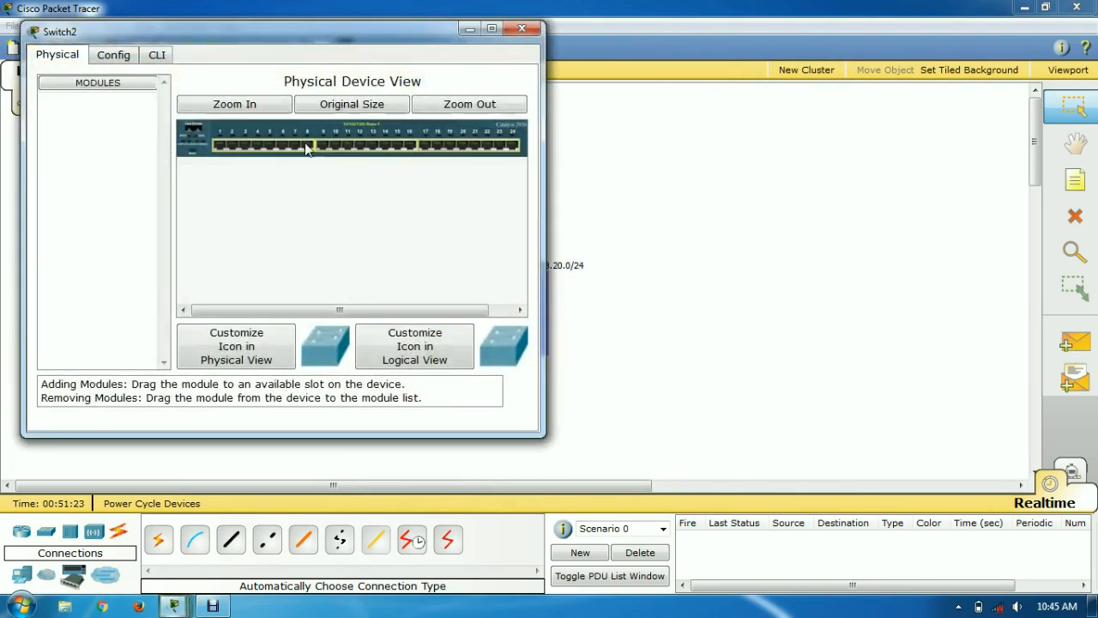
{"action": "left_click", "coordinate": [157, 55]}
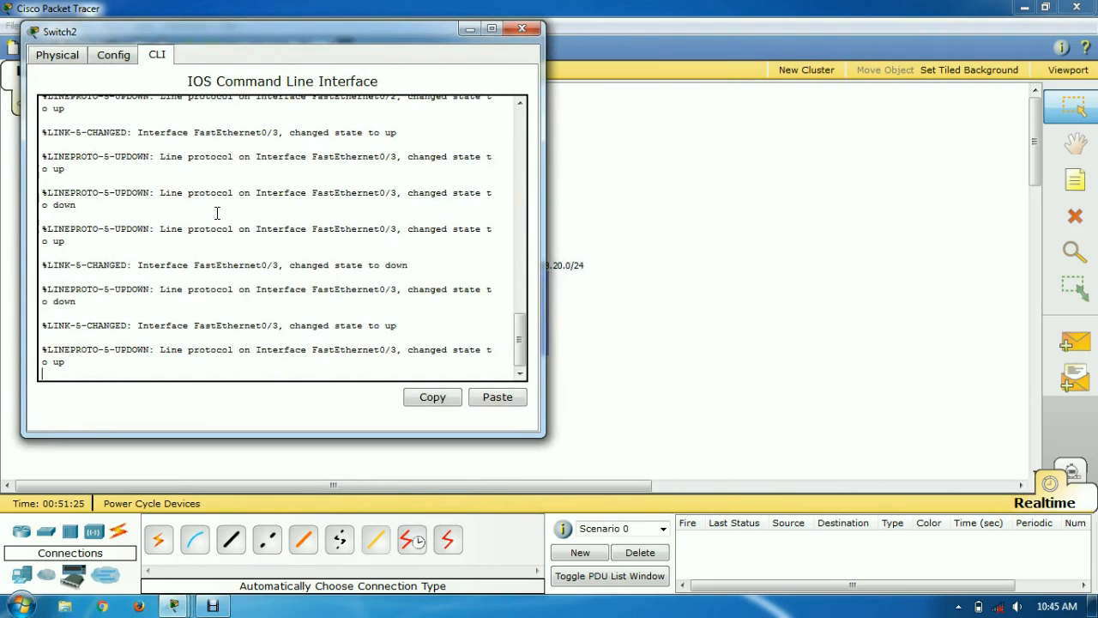
{"action": "key", "text": "Return"}
{"action": "type", "text": "en"}
{"action": "key", "text": "Return"}
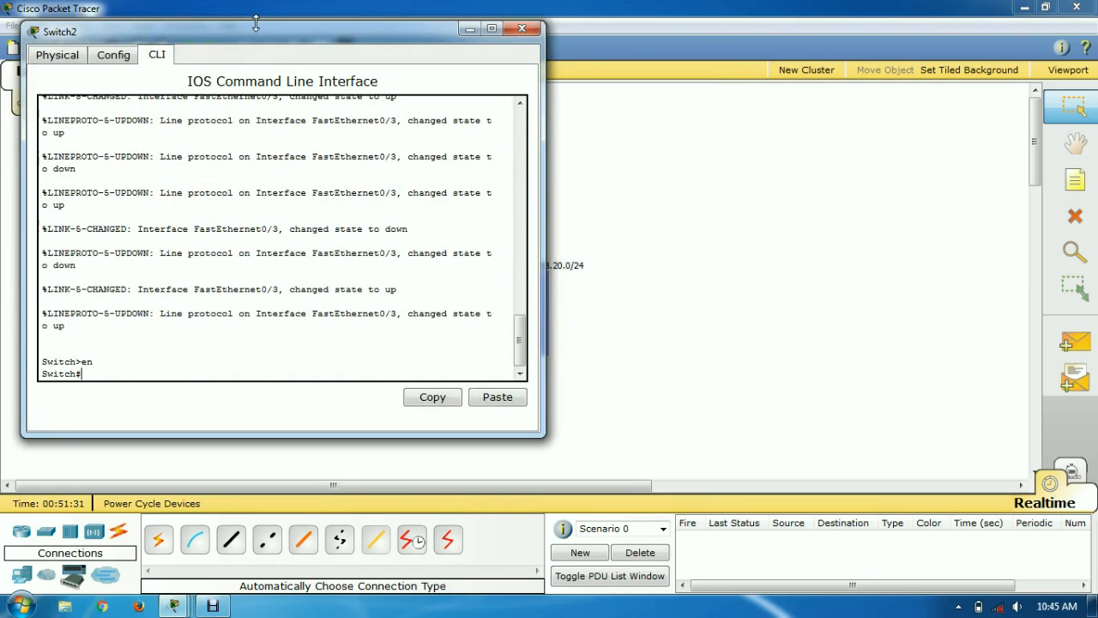
Restore Switch 1's command line window and arrange it side by side with Switch 2's for comparing the commands.
{"action": "left_click_drag", "start_coordinate": [265, 39], "coordinate": [653, 66]}
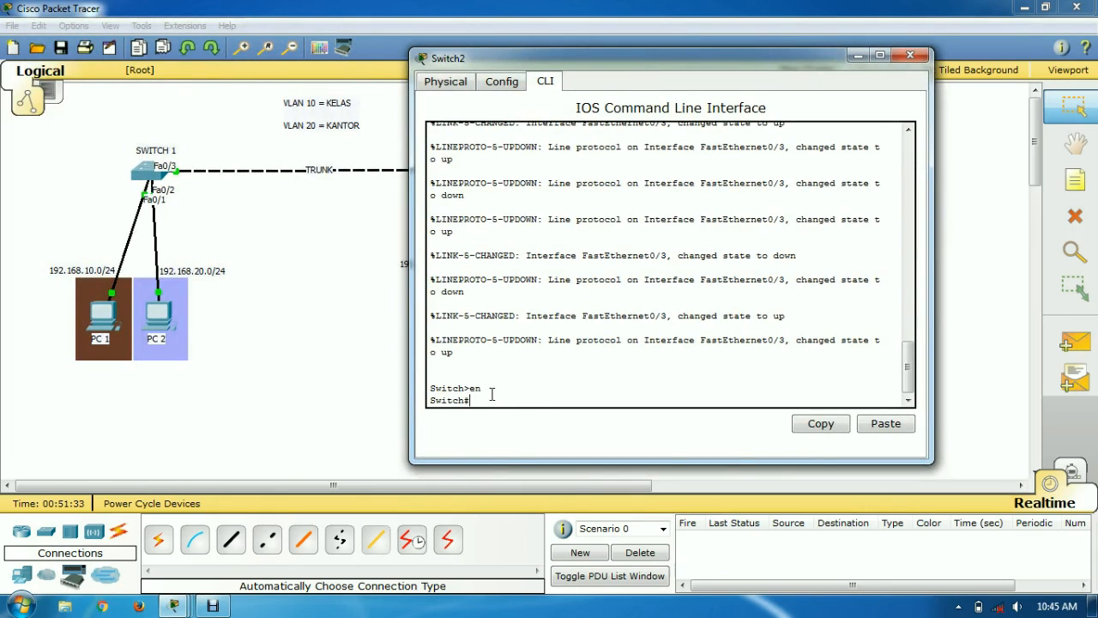
{"action": "left_click_drag", "start_coordinate": [485, 388], "coordinate": [468, 390]}
{"action": "mouse_move", "coordinate": [173, 606]}
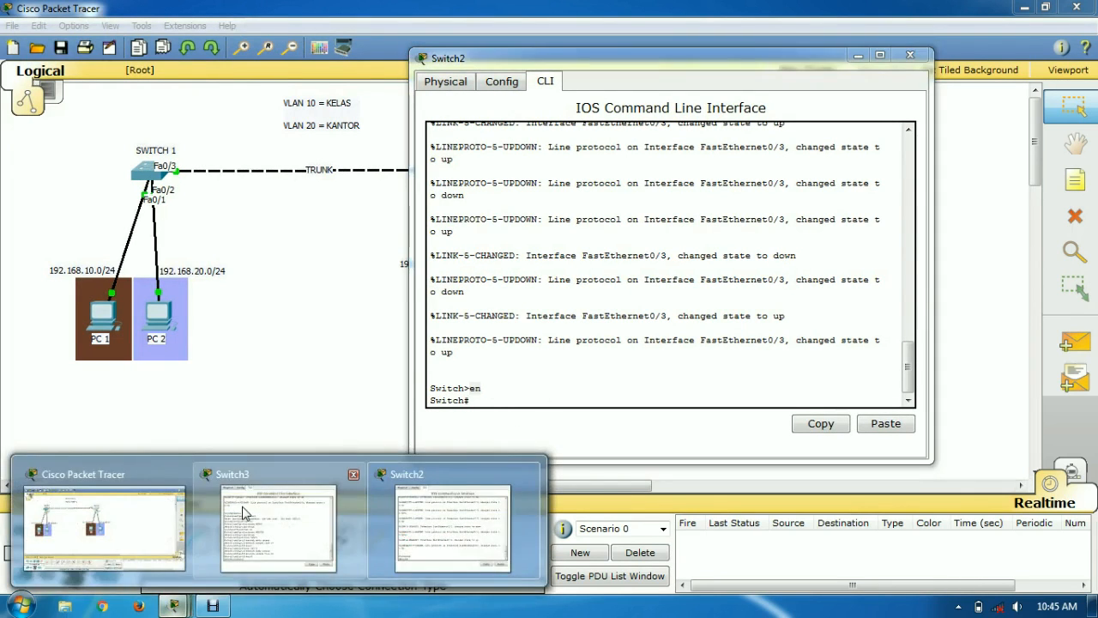
{"action": "left_click", "coordinate": [245, 508]}
{"action": "left_click_drag", "start_coordinate": [494, 94], "coordinate": [391, 118]}
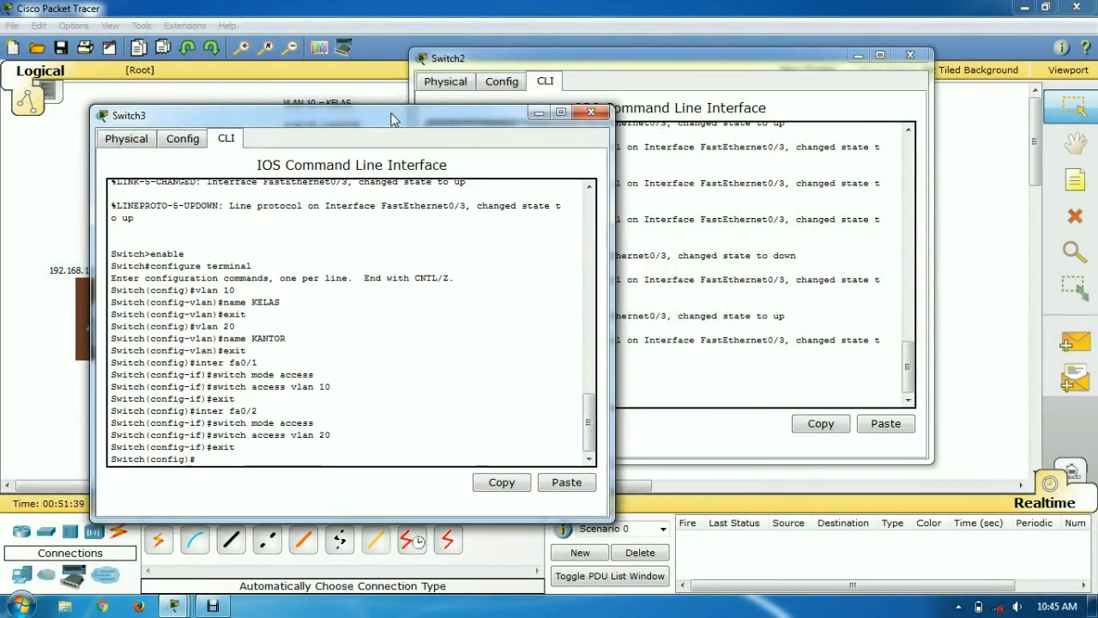
{"action": "left_click_drag", "start_coordinate": [151, 254], "coordinate": [191, 243]}
{"action": "left_click_drag", "start_coordinate": [336, 113], "coordinate": [247, 85]}
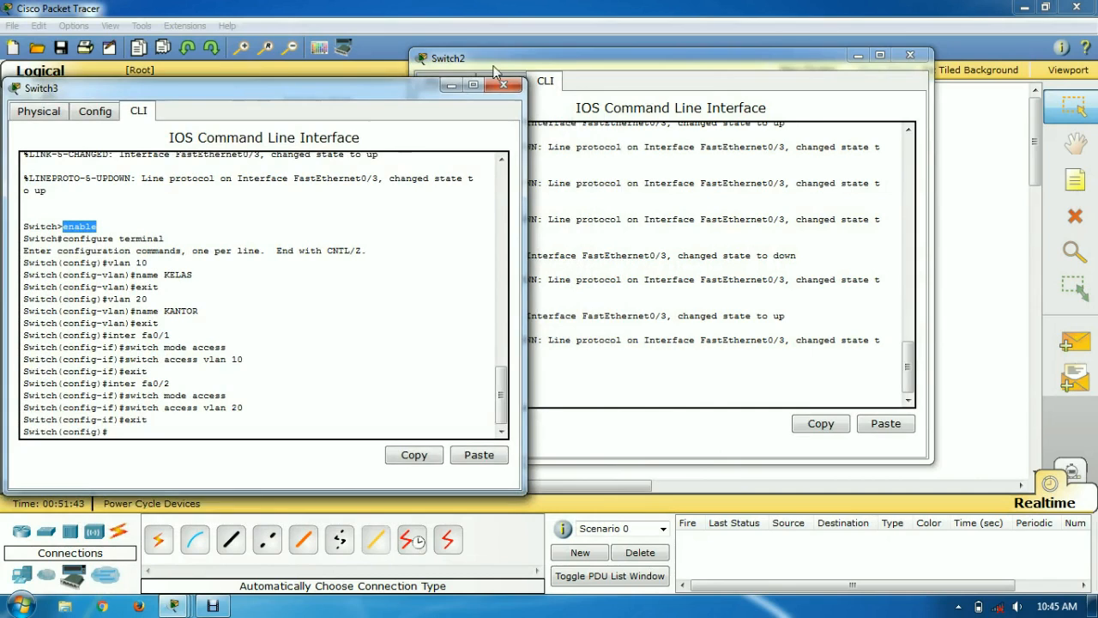
{"action": "left_click", "coordinate": [556, 66]}
{"action": "left_click_drag", "start_coordinate": [556, 66], "coordinate": [622, 88]}
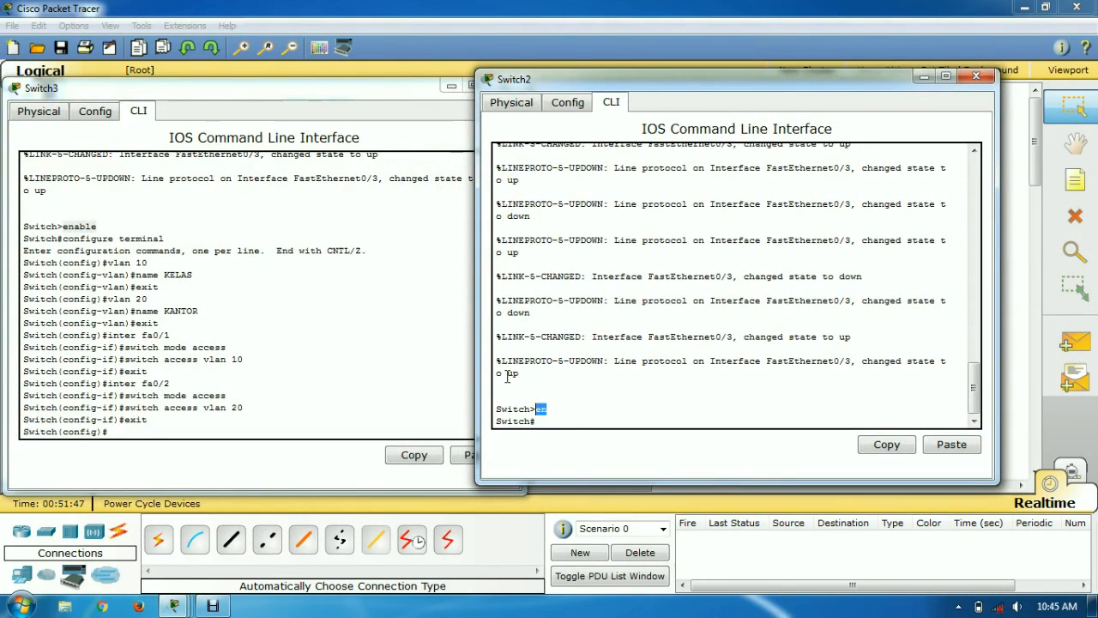
Enter global configuration mode on Switch 2 with the short command conf t.
{"action": "left_click", "coordinate": [578, 417]}
{"action": "left_click_drag", "start_coordinate": [65, 237], "coordinate": [173, 236]}
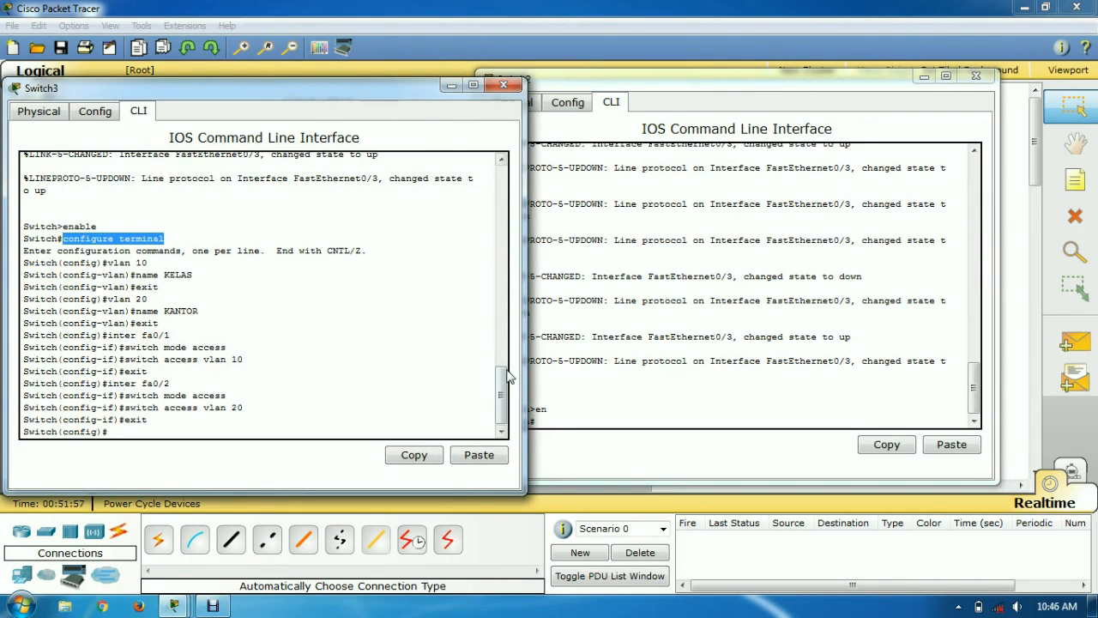
{"action": "left_click", "coordinate": [552, 420]}
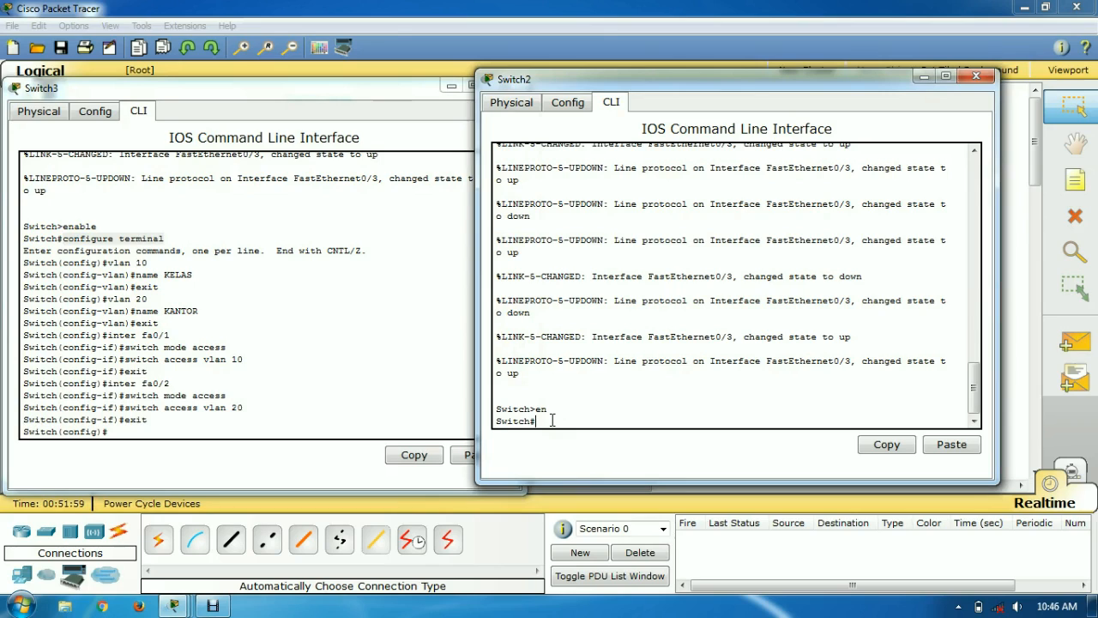
{"action": "type", "text": "conf t"}
{"action": "key", "text": "Return"}
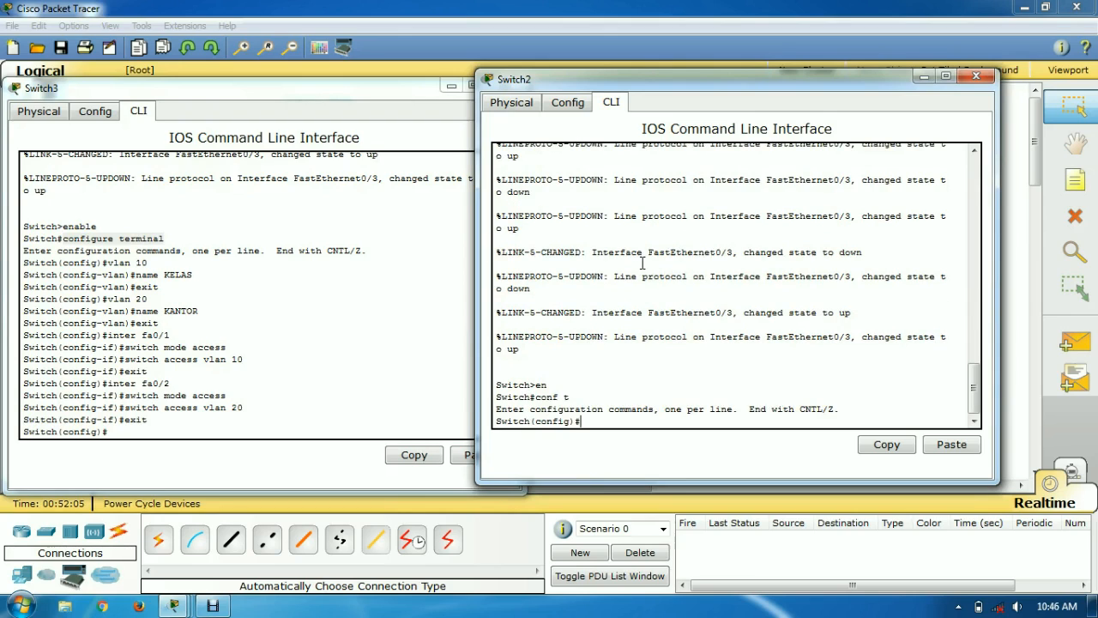
{"action": "mouse_move", "coordinate": [582, 421]}
{"action": "left_mouse_down"}
{"action": "mouse_move", "coordinate": [501, 415]}
{"action": "mouse_move", "coordinate": [586, 422]}
{"action": "left_mouse_up"}
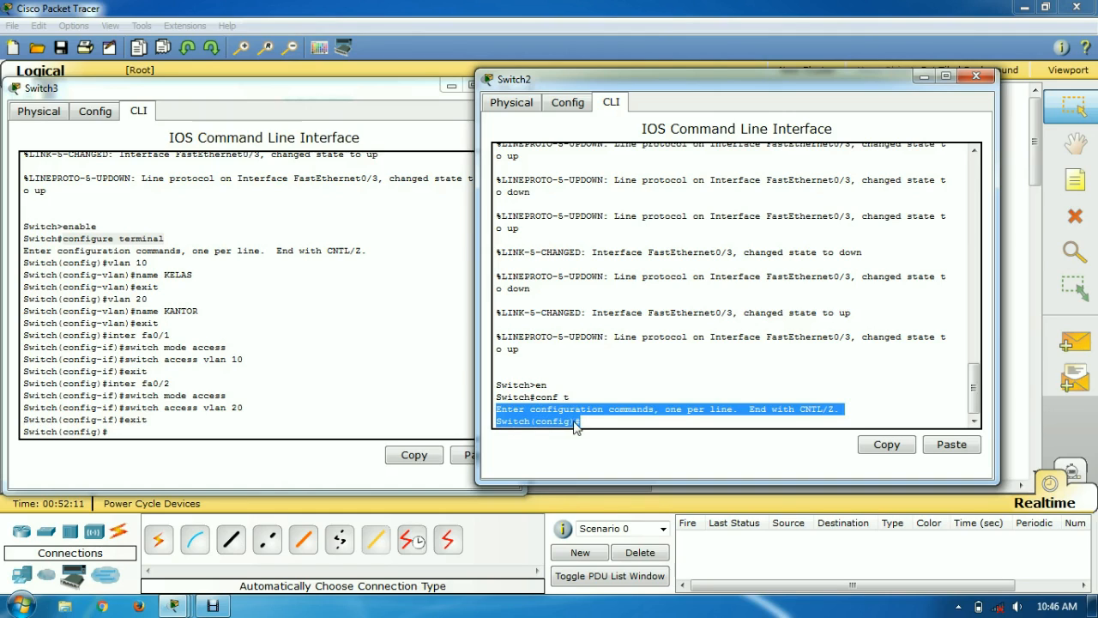
{"action": "left_click_drag", "start_coordinate": [24, 251], "coordinate": [147, 262]}
{"action": "left_click_drag", "start_coordinate": [64, 239], "coordinate": [165, 238]}
Create VLAN 10 with the name KELAS on Switch 2 and return to global configuration mode.
{"action": "left_click", "coordinate": [619, 421]}
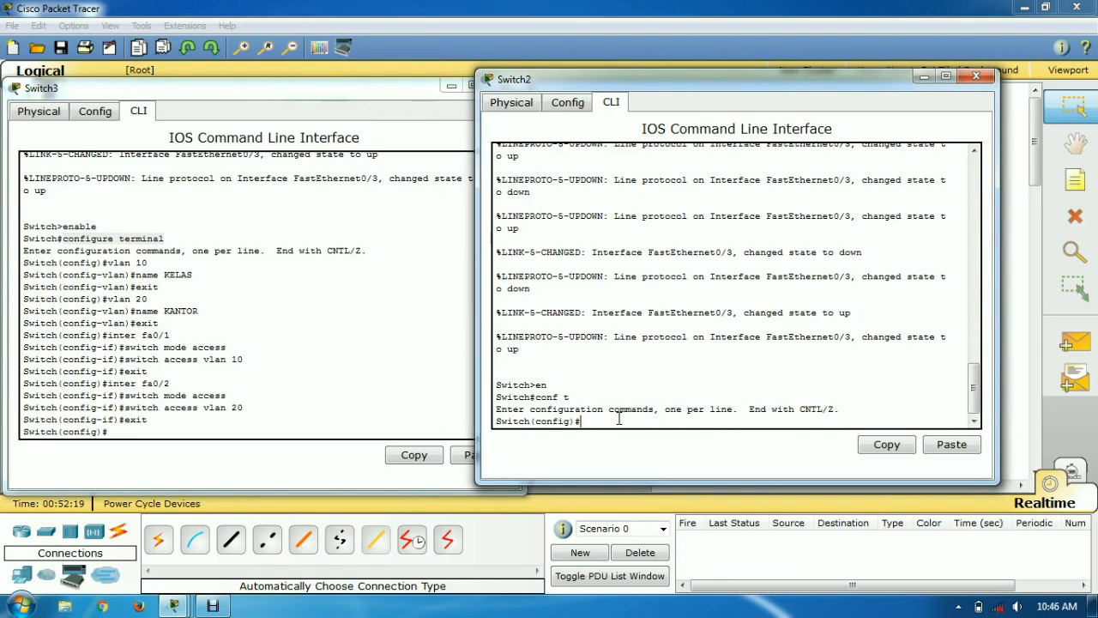
{"action": "type", "text": "vlan 10"}
{"action": "key", "text": "Return"}
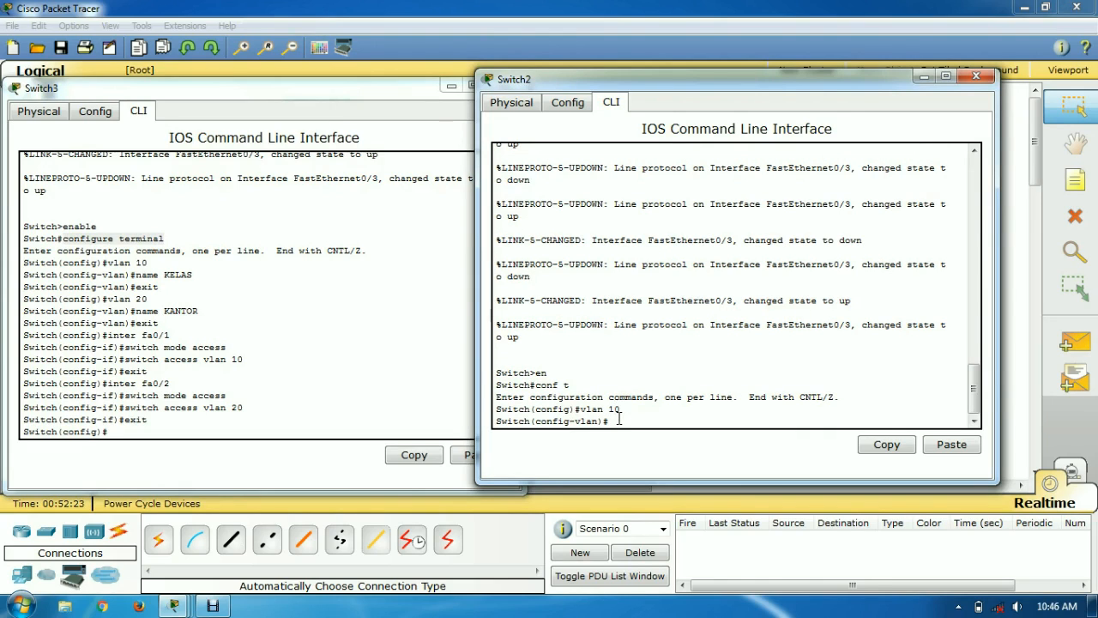
{"action": "type", "text": "name KELAS"}
{"action": "key", "text": "Return"}
{"action": "type", "text": "exit"}
{"action": "key", "text": "Return"}
Create VLAN 20 with the name KANTOR on Switch 2 and return to global configuration mode.
{"action": "type", "text": "vlan 20"}
{"action": "key", "text": "Return"}
{"action": "type", "text": "name "}
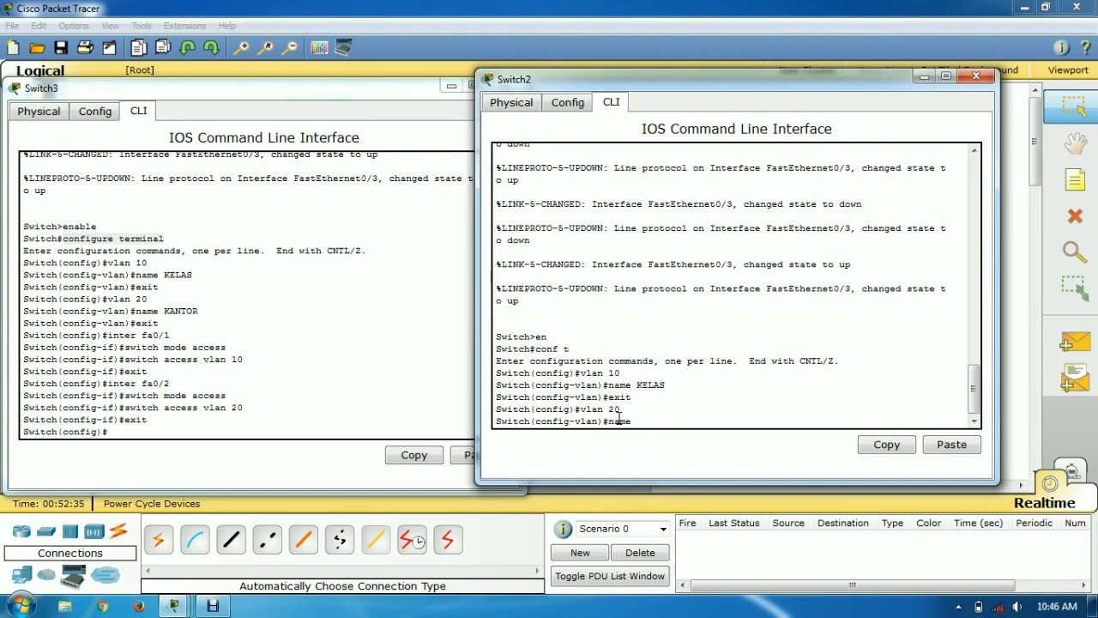
{"action": "type", "text": "KANTO"}
{"action": "key", "text": "Return"}
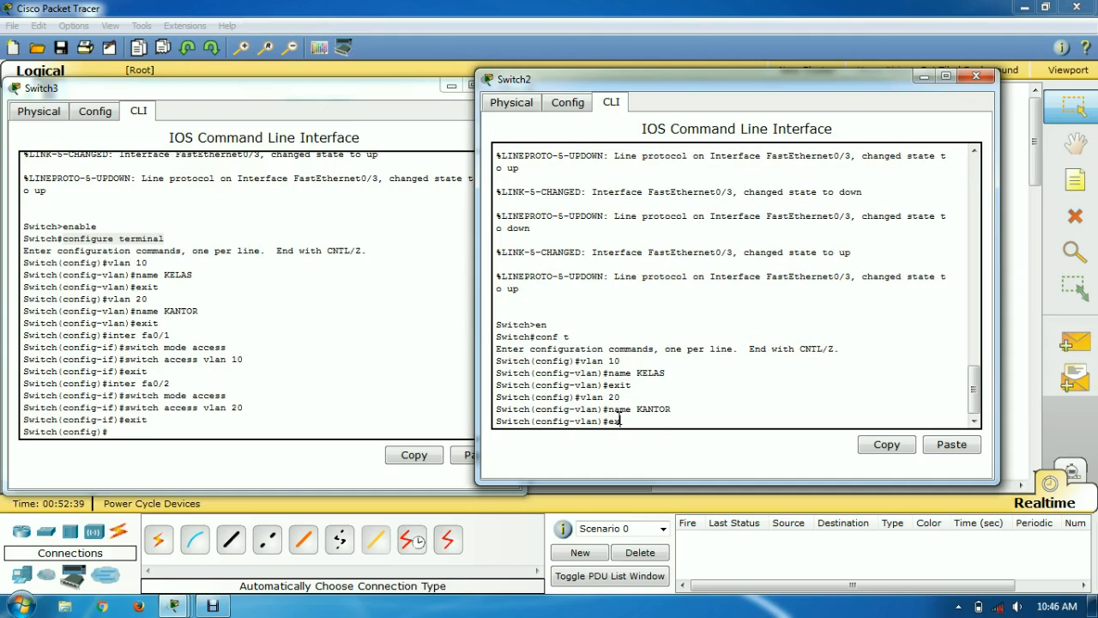
{"action": "type", "text": "ex"}
{"action": "key", "text": "Return"}
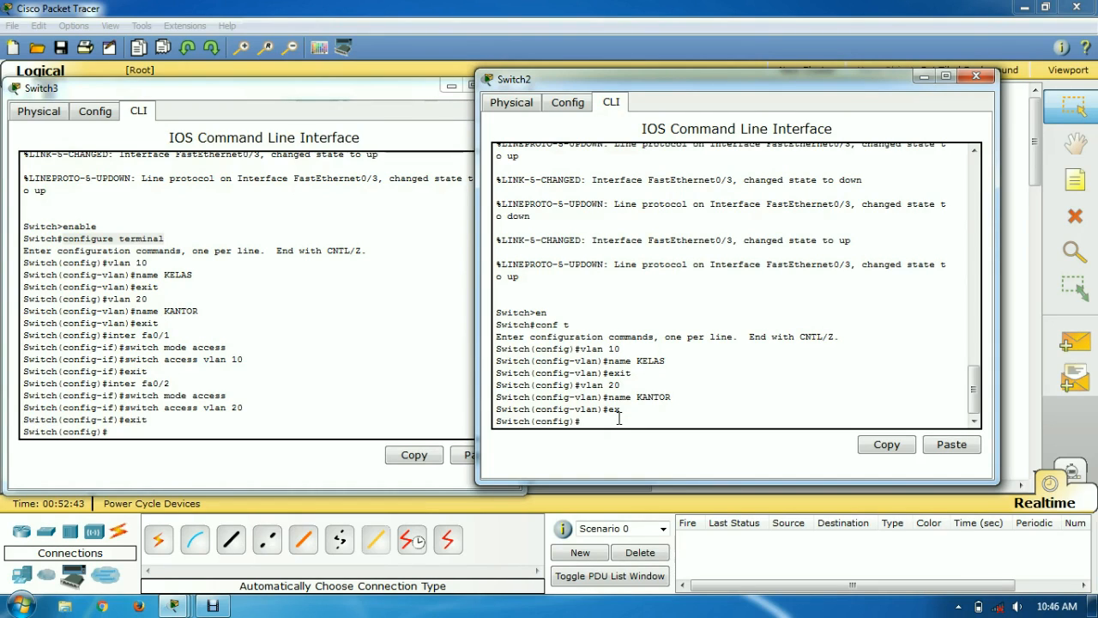
Configure interface fa0/1 on Switch 2 as an access port in VLAN 10 and return to global configuration mode.
{"action": "type", "text": "inter fa0/1"}
{"action": "key", "text": "Return"}
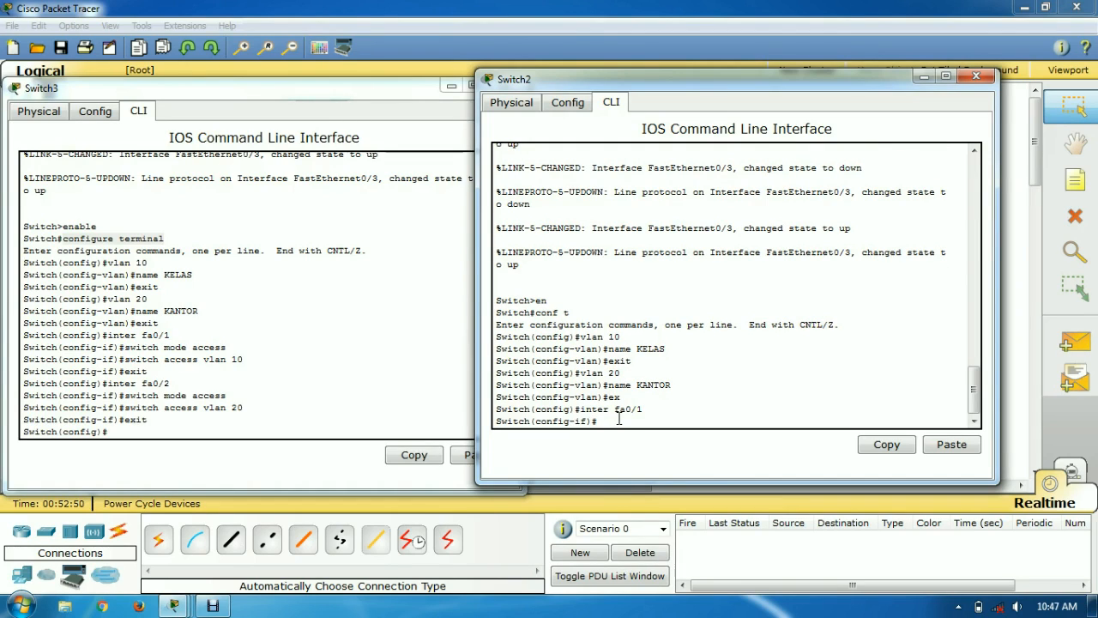
{"action": "type", "text": "switch mode access"}
{"action": "key", "text": "Return"}
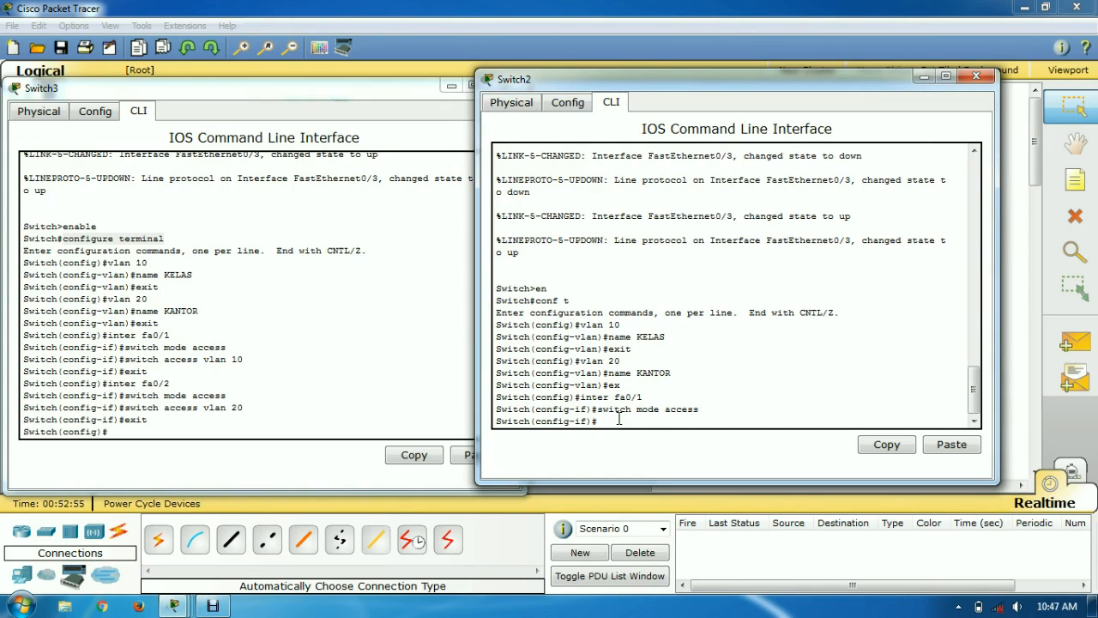
{"action": "type", "text": "switch access vlan 10"}
{"action": "key", "text": "Return"}
{"action": "type", "text": "exit"}
{"action": "key", "text": "Return"}
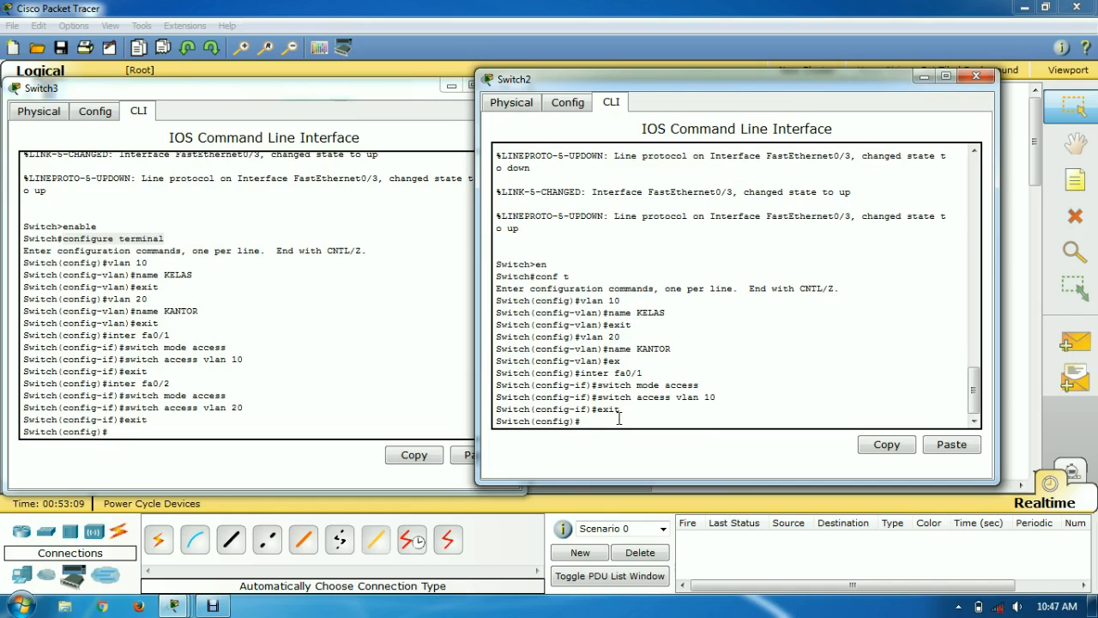
Configure interface fa0/2 on Switch 2 as an access port in VLAN 20 and return to global configuration mode.
{"action": "type", "text": "inter fa0/2"}
{"action": "key", "text": "Return"}
{"action": "type", "text": "swit"}
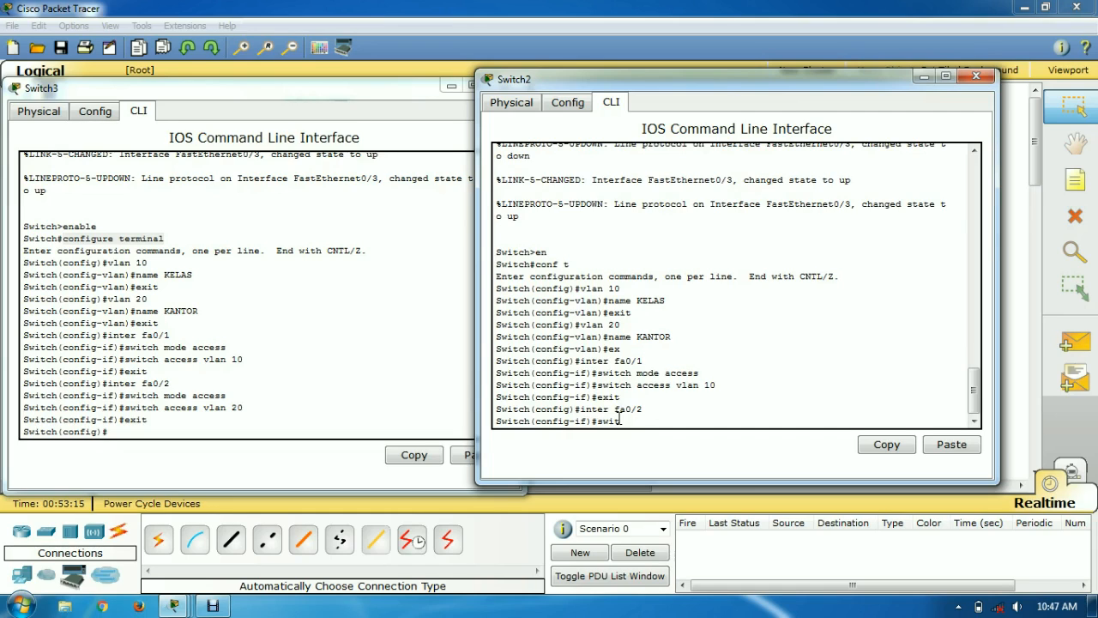
{"action": "type", "text": "ch mode access"}
{"action": "key", "text": "Return"}
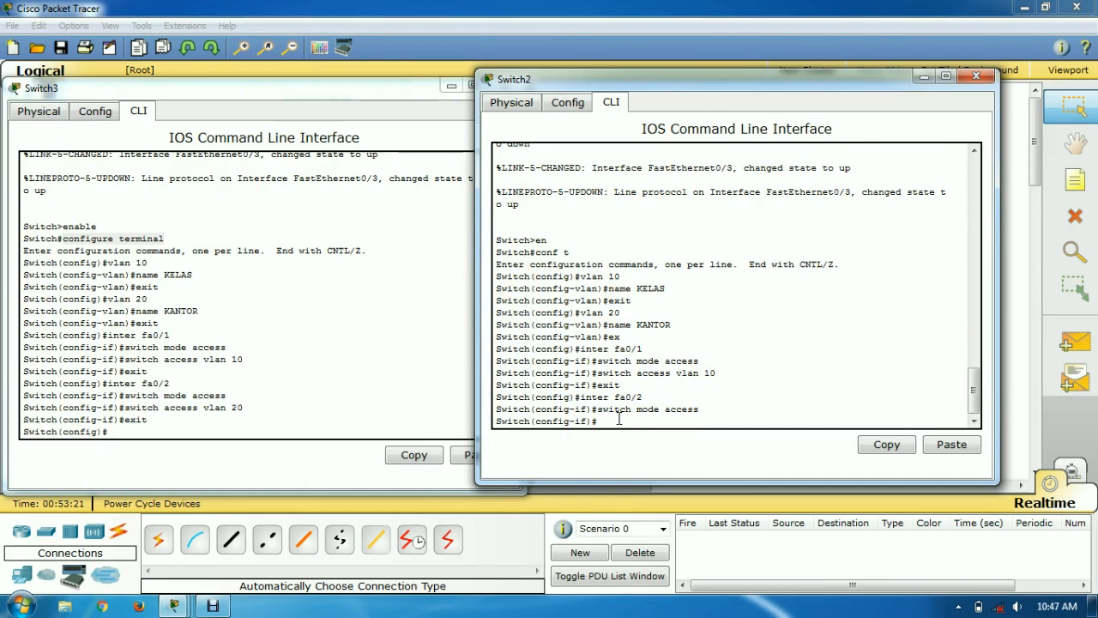
{"action": "type", "text": "switch access vlan 20"}
{"action": "key", "text": "Return"}
{"action": "type", "text": "ex"}
{"action": "key", "text": "Return"}
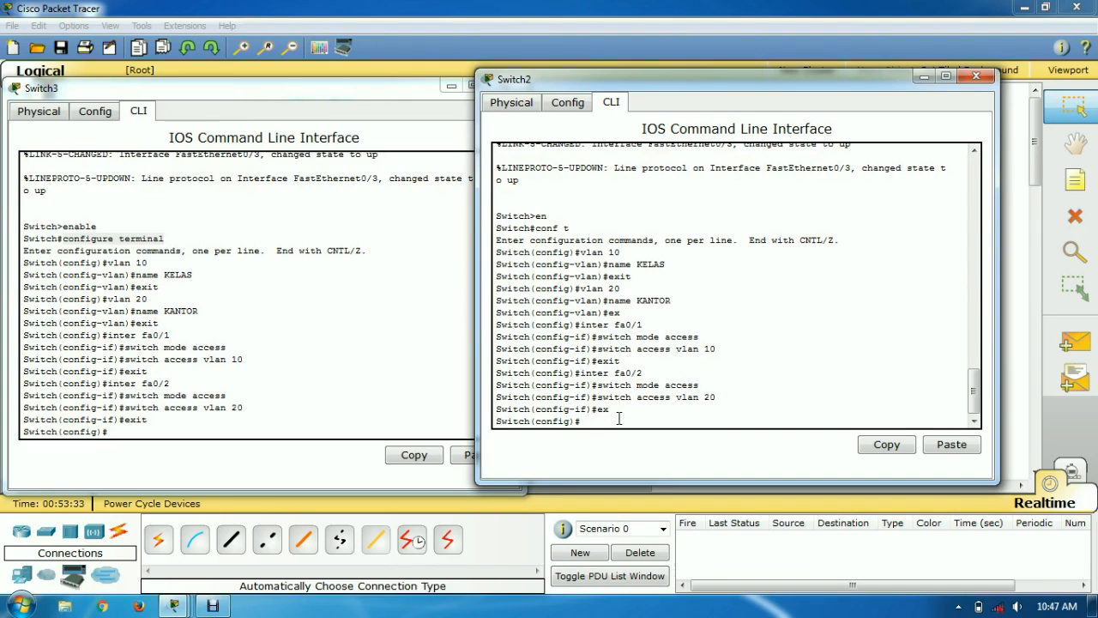
Minimize both switch windows and test connectivity by sending a simple PDU from PC 3 to PC 1.
{"action": "left_click", "coordinate": [923, 78]}
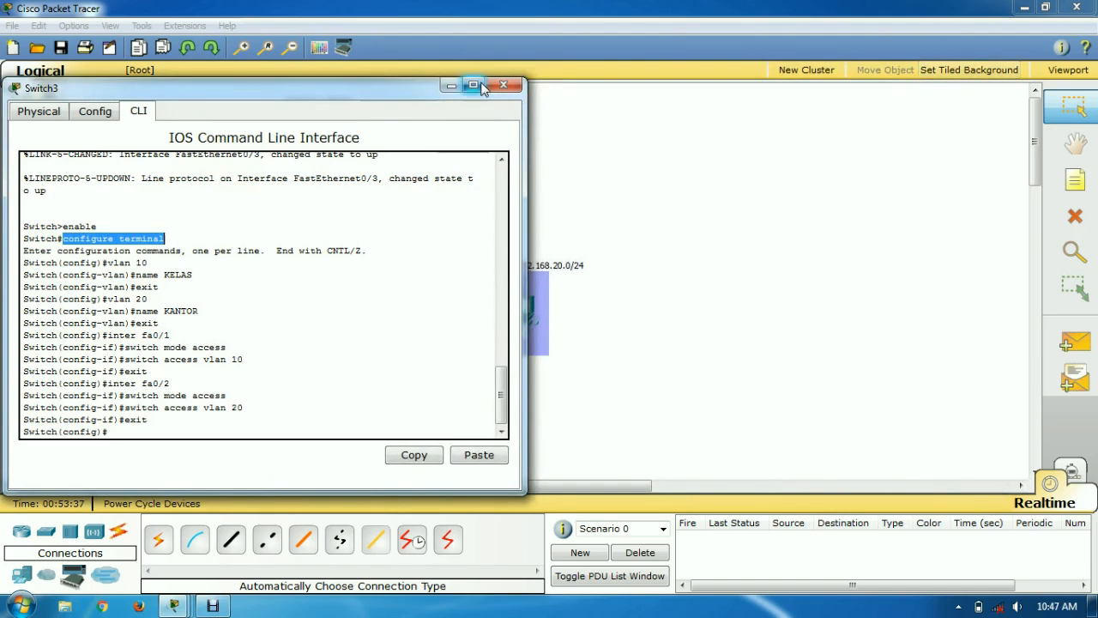
{"action": "left_click", "coordinate": [451, 86]}
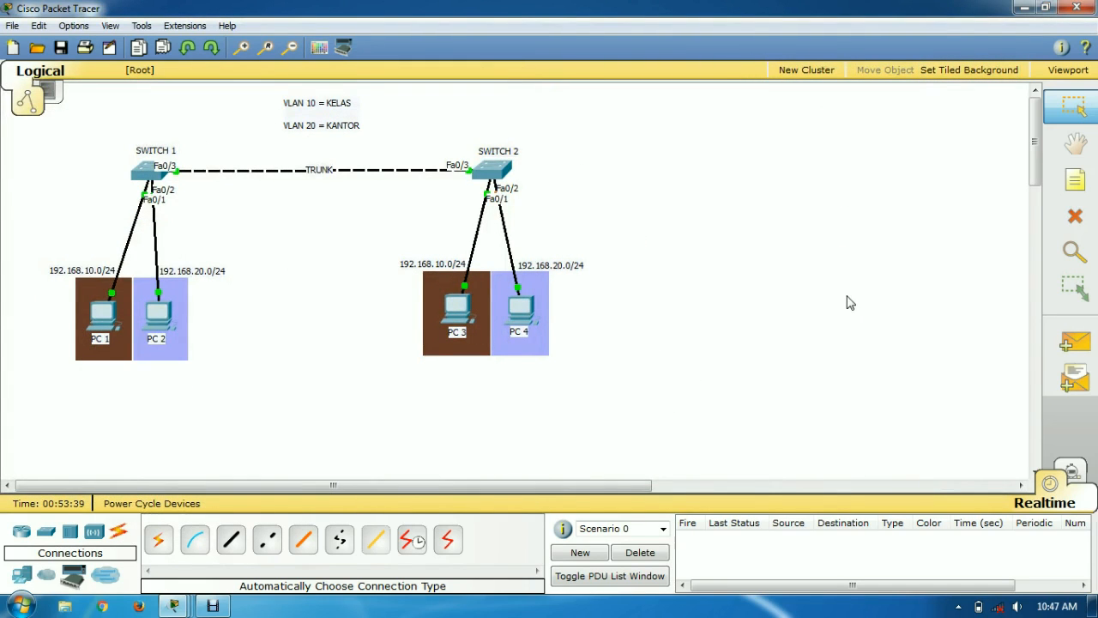
{"action": "left_click", "coordinate": [1075, 341]}
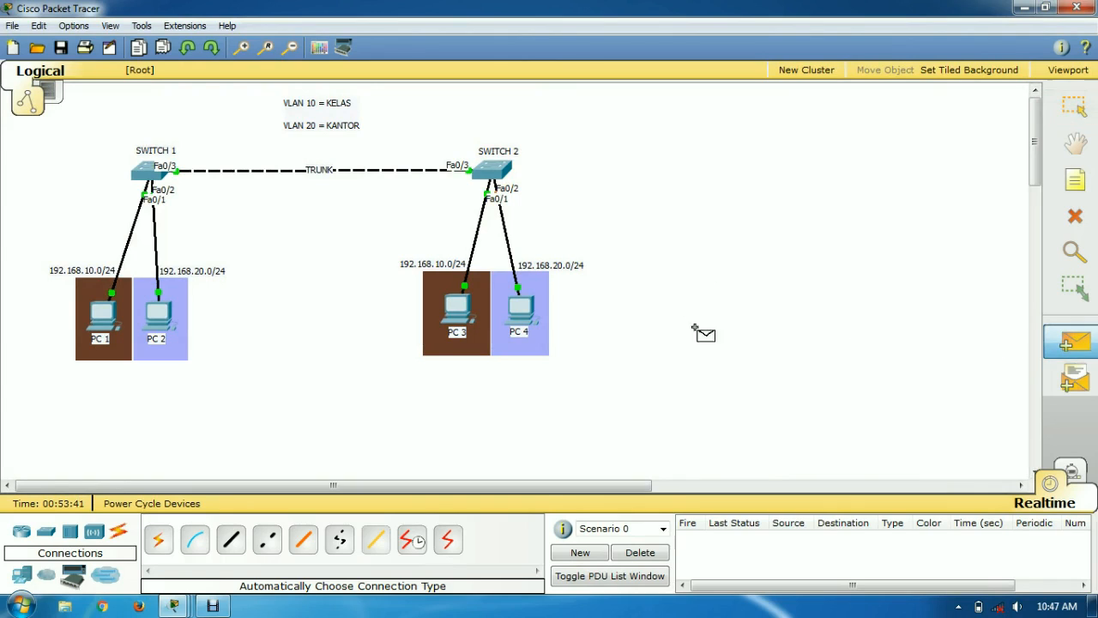
{"action": "left_click", "coordinate": [459, 312]}
{"action": "left_click", "coordinate": [101, 316]}
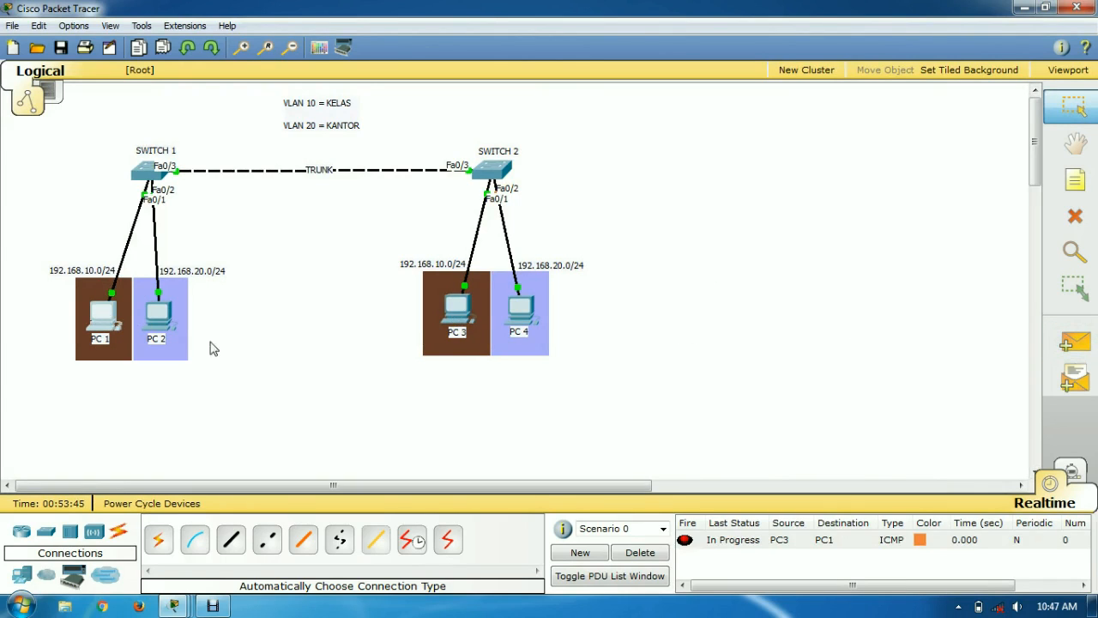
{"action": "left_click", "coordinate": [708, 542]}
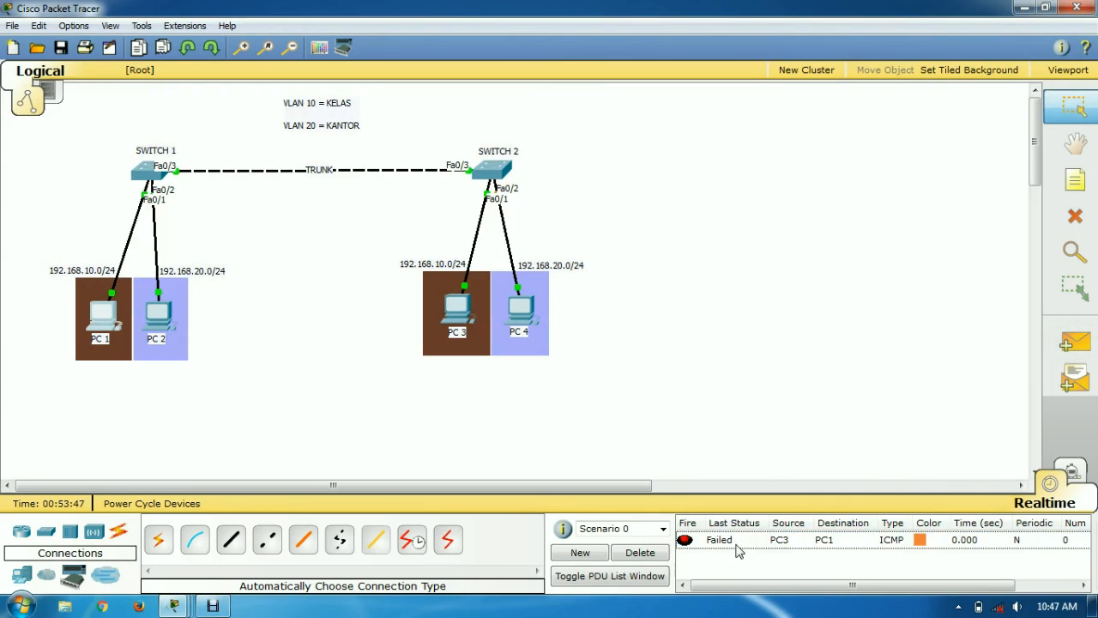
{"action": "mouse_move", "coordinate": [385, 248]}
{"action": "left_mouse_down"}
{"action": "mouse_move", "coordinate": [431, 267]}
{"action": "mouse_move", "coordinate": [477, 336]}
{"action": "mouse_move", "coordinate": [422, 309]}
{"action": "mouse_move", "coordinate": [400, 312]}
{"action": "left_mouse_up"}
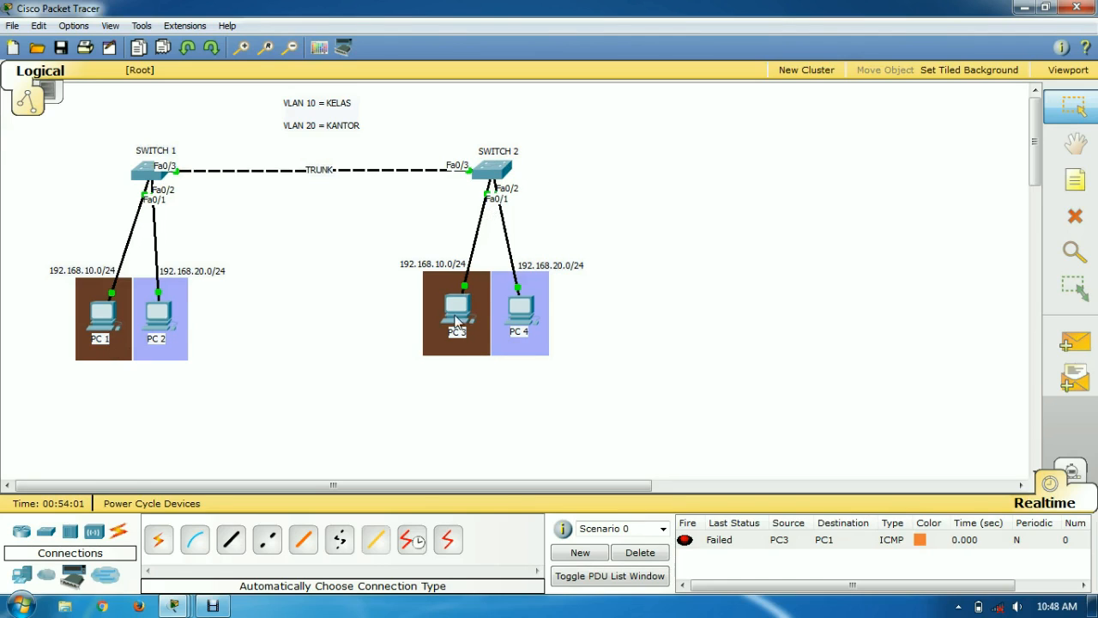
Restore Switch 1's command line window and set its interface fa0/3 to trunk mode.
{"action": "mouse_move", "coordinate": [174, 606]}
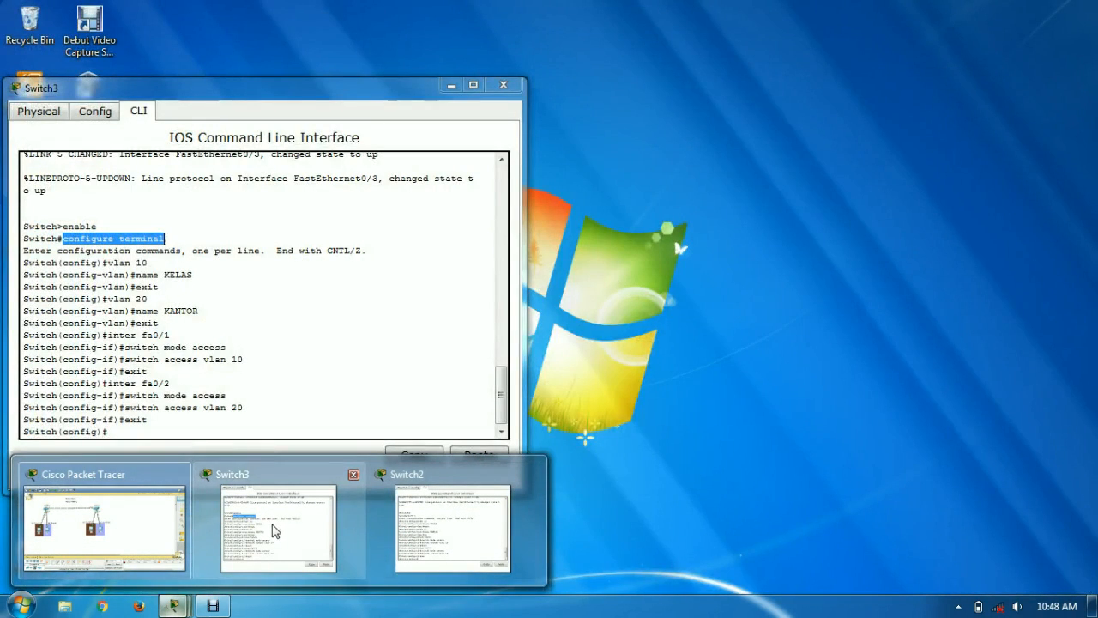
{"action": "left_click", "coordinate": [273, 527]}
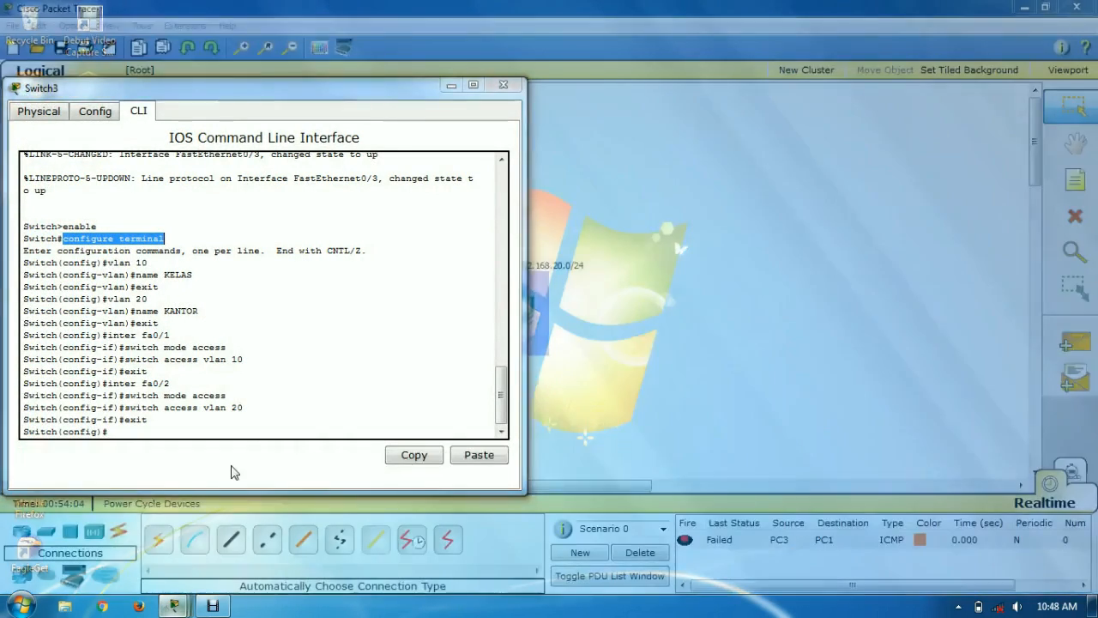
{"action": "left_click", "coordinate": [203, 431]}
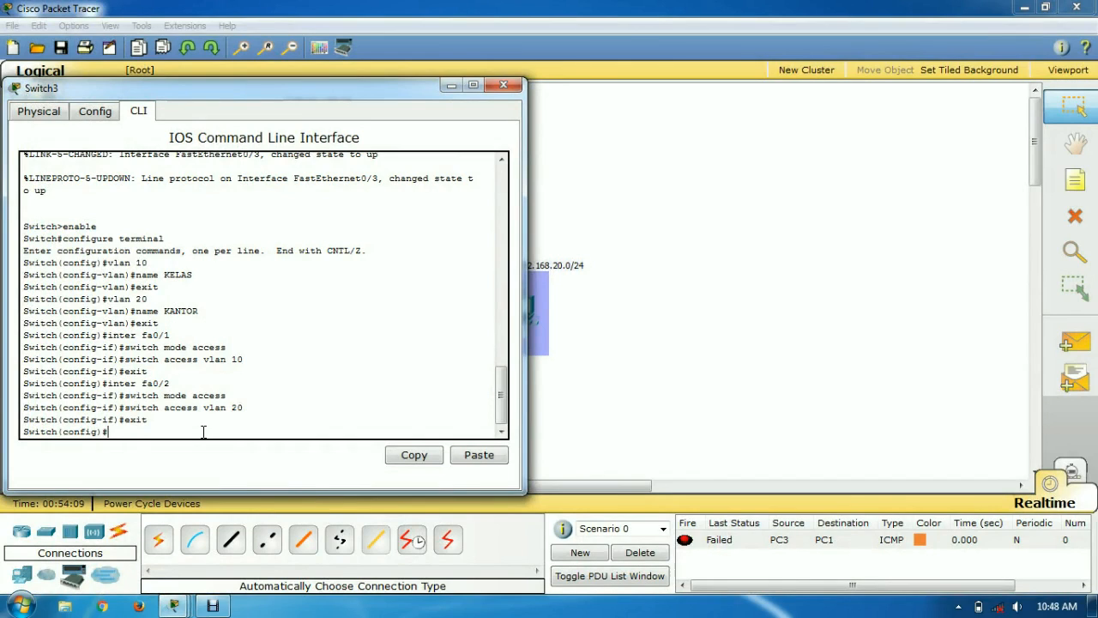
{"action": "type", "text": "inter fa0/3"}
{"action": "key", "text": "Return"}
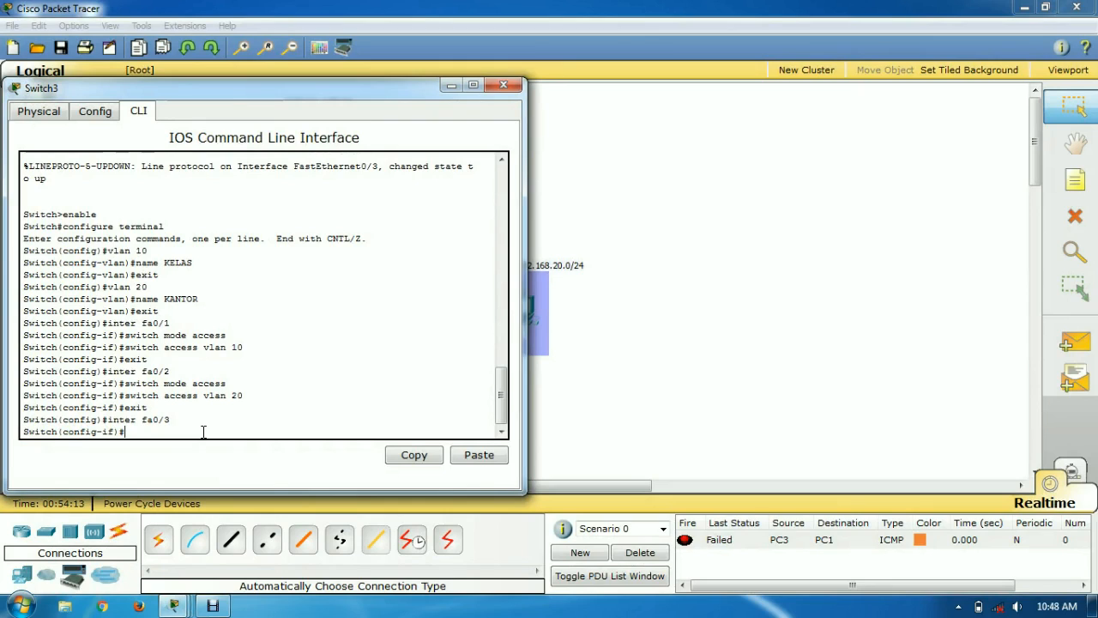
{"action": "type", "text": "switch mode"}
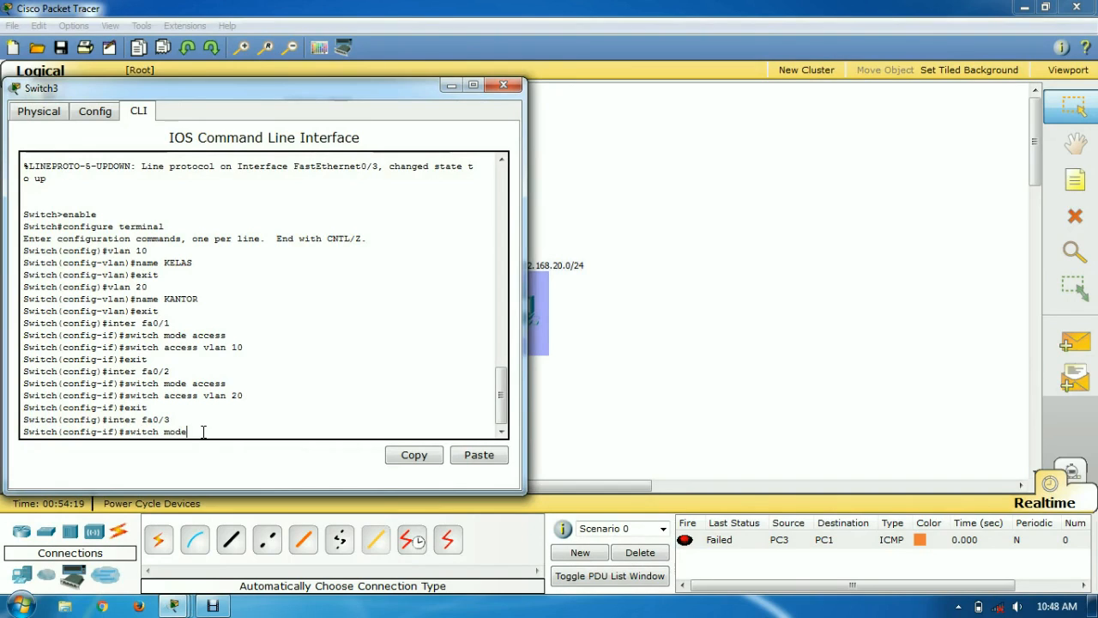
{"action": "type", "text": " trunk"}
{"action": "key", "text": "Return"}
{"action": "key", "text": "Return"}
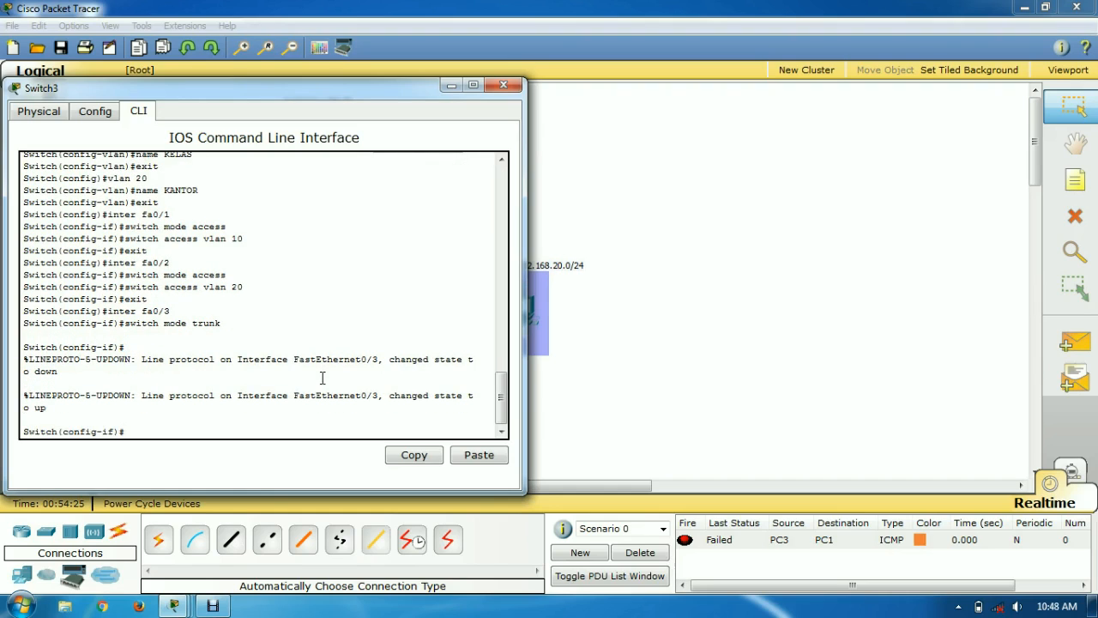
Allow all VLANs on Switch 1's fa0/3 trunk with switch trunk allowed vlan all and return to global configuration mode.
{"action": "type", "text": "switch trunk"}
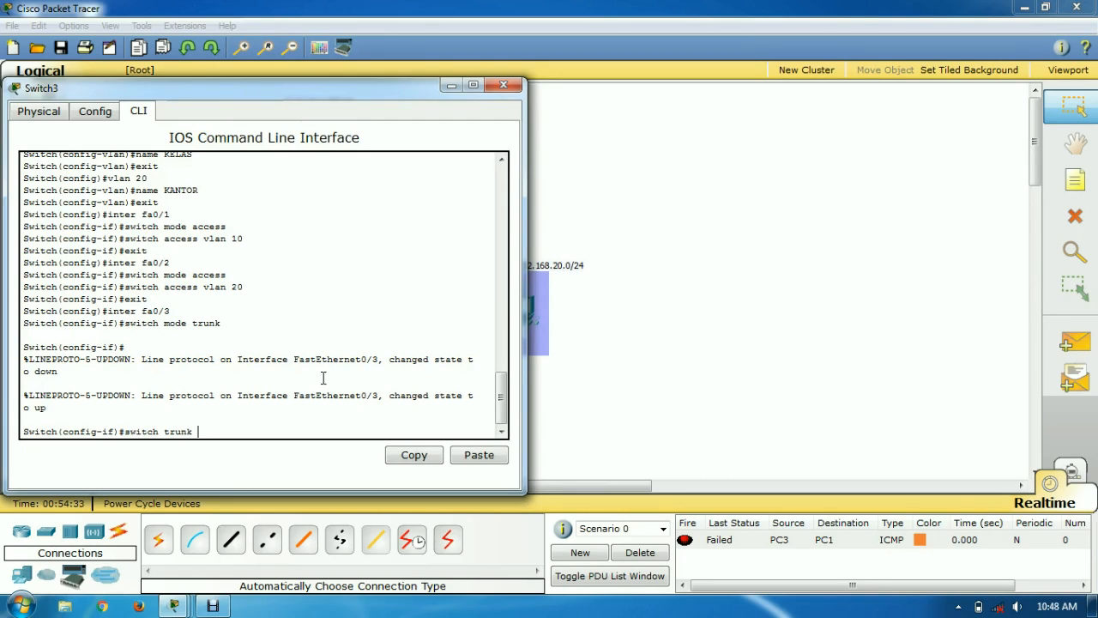
{"action": "type", "text": "allowed vlan all"}
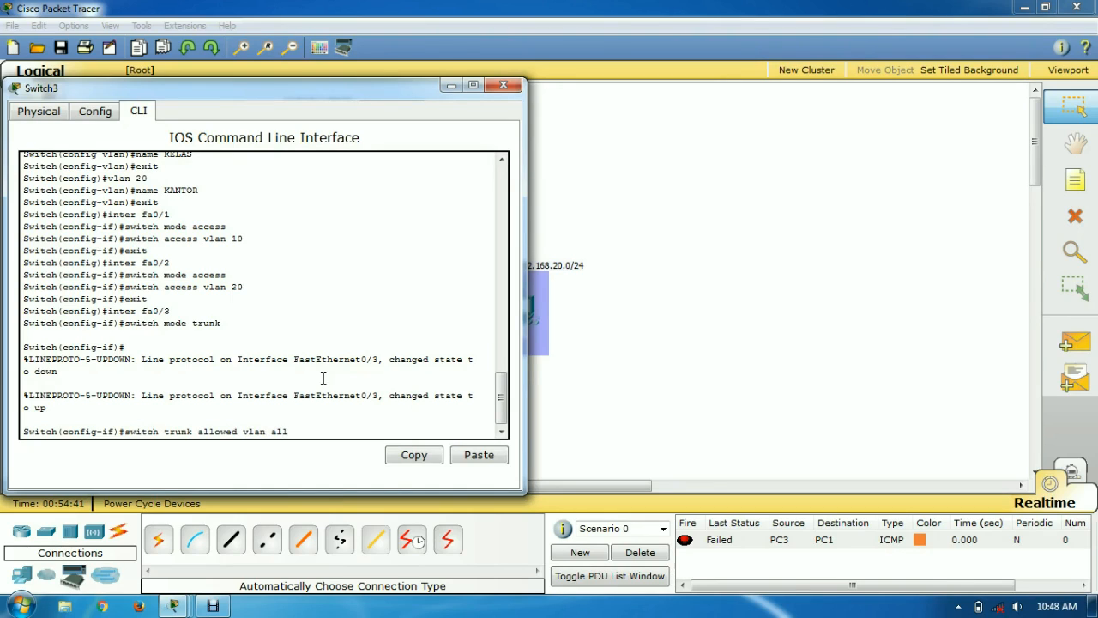
{"action": "left_click_drag", "start_coordinate": [210, 431], "coordinate": [284, 430]}
{"action": "left_click", "coordinate": [293, 425]}
{"action": "key", "text": "Return"}
{"action": "type", "text": "exit"}
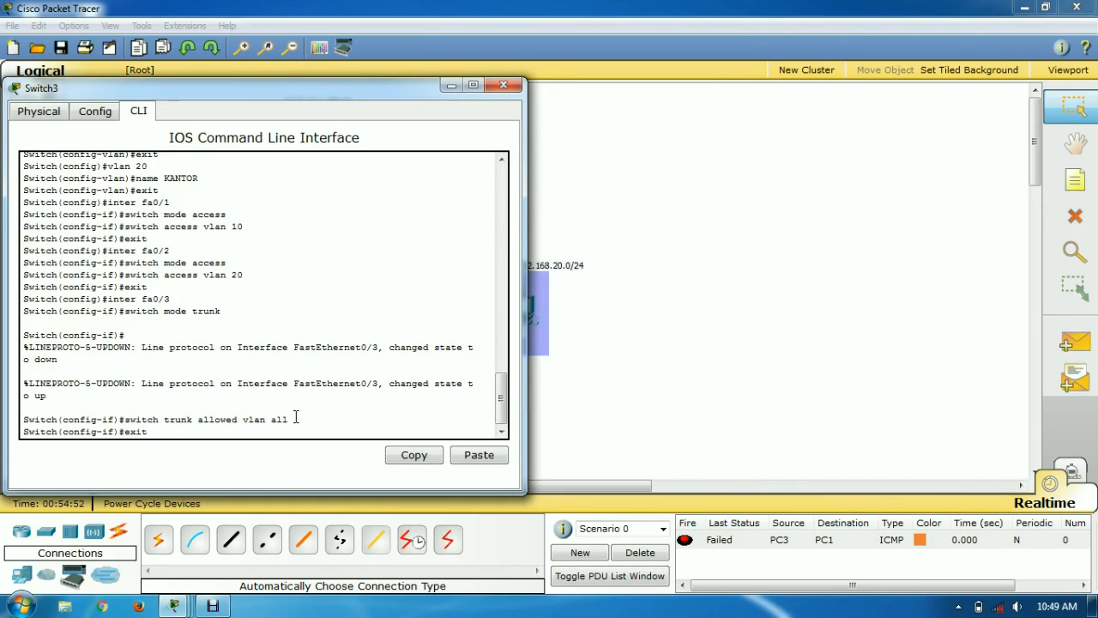
{"action": "key", "text": "Return"}
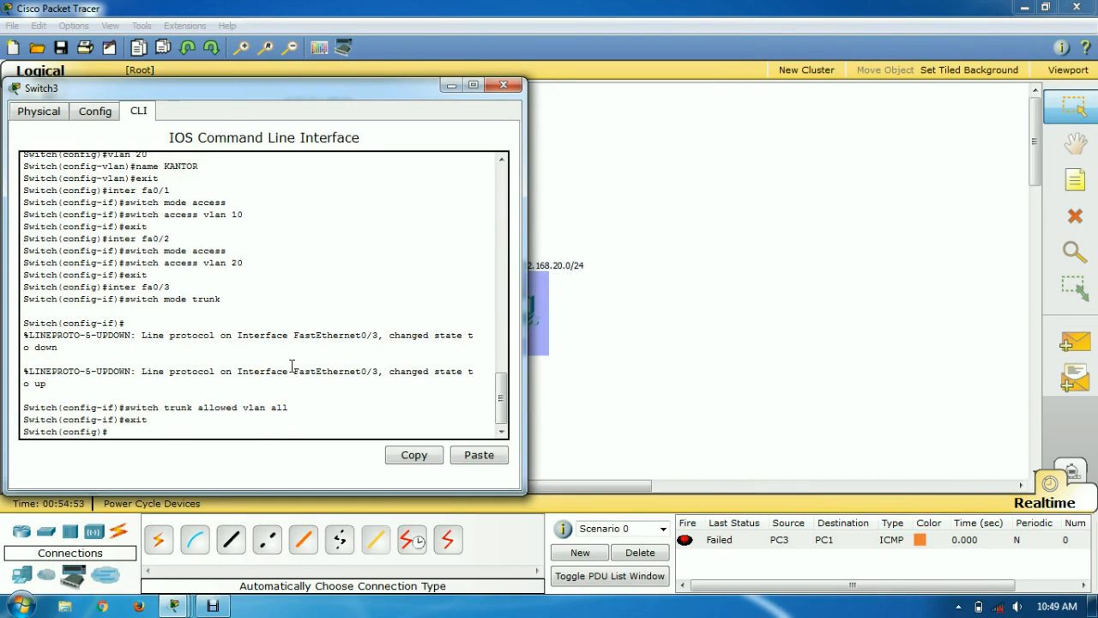
{"action": "left_click_drag", "start_coordinate": [294, 400], "coordinate": [279, 405]}
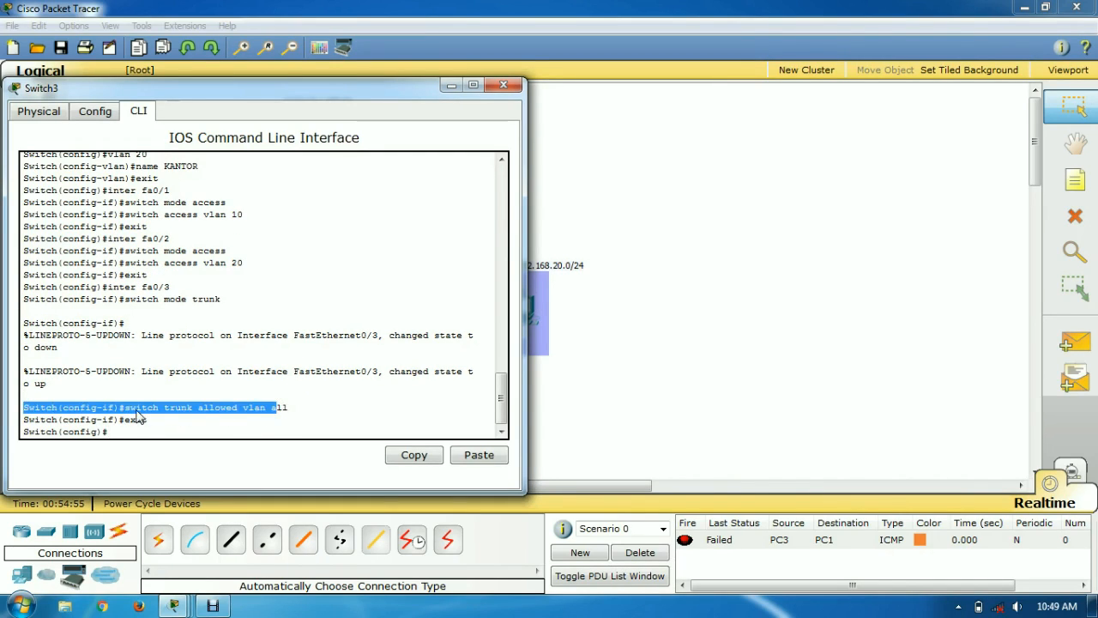
{"action": "left_click", "coordinate": [153, 409]}
{"action": "left_click_drag", "start_coordinate": [155, 409], "coordinate": [193, 409]}
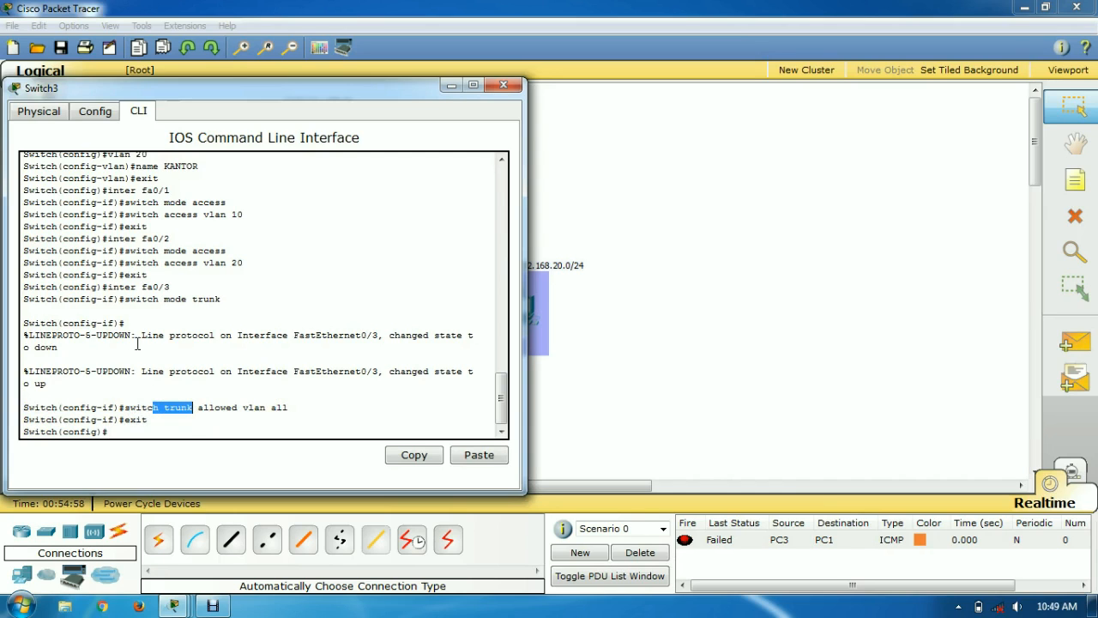
Minimize Switch 1's window, open Switch 2's command line and set its interface fa0/3 to trunk mode.
{"action": "left_click", "coordinate": [451, 86]}
{"action": "left_click", "coordinate": [485, 171]}
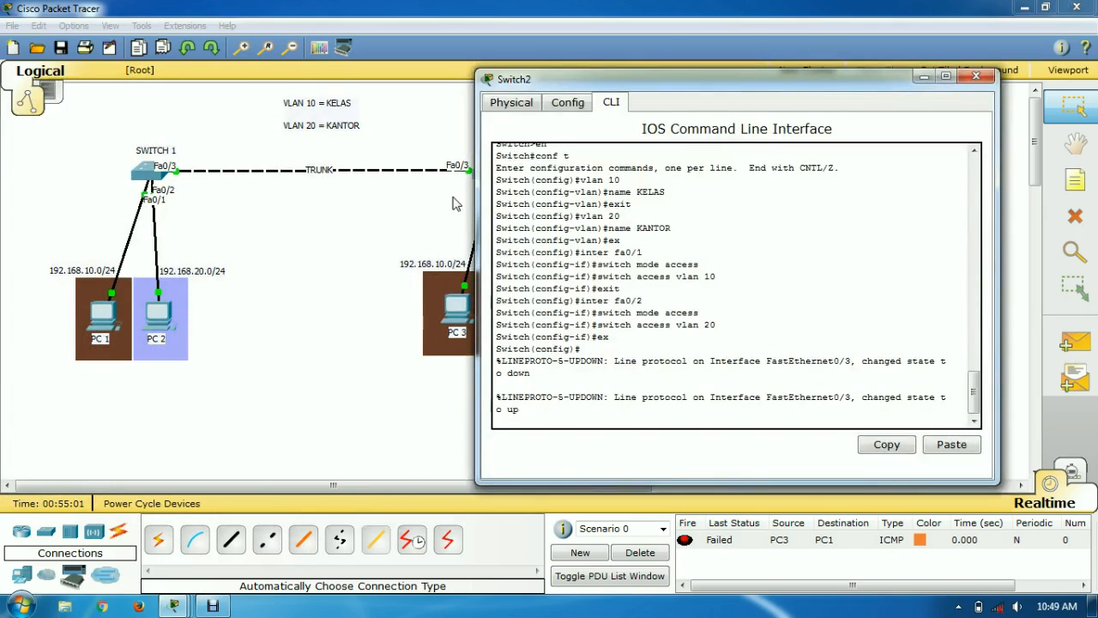
{"action": "key", "text": "Return"}
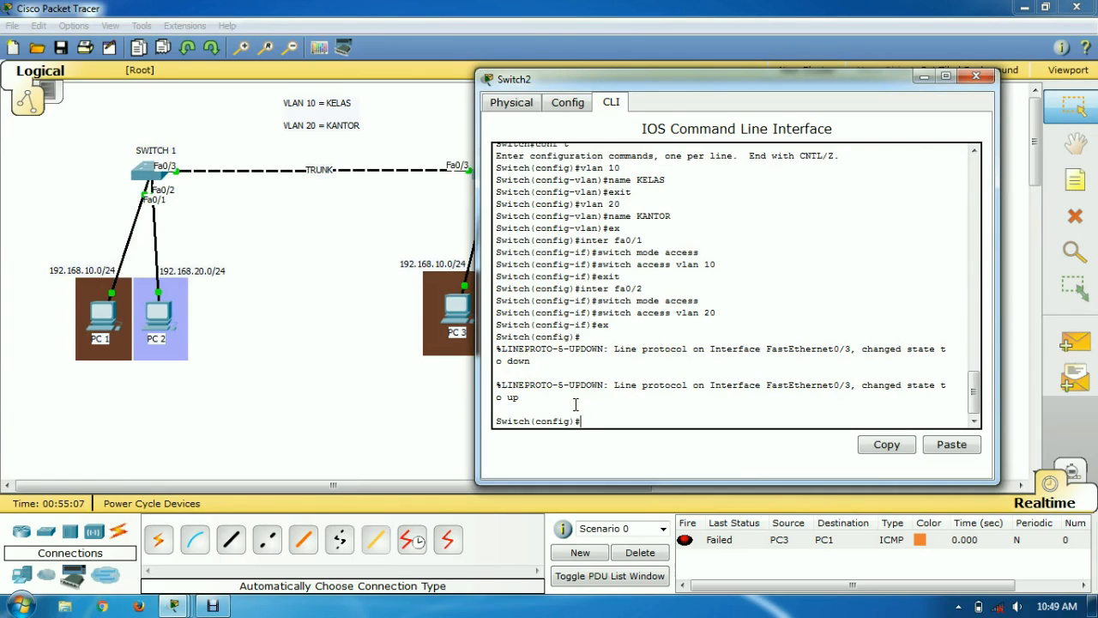
{"action": "type", "text": "inter fa0/3"}
{"action": "key", "text": "Return"}
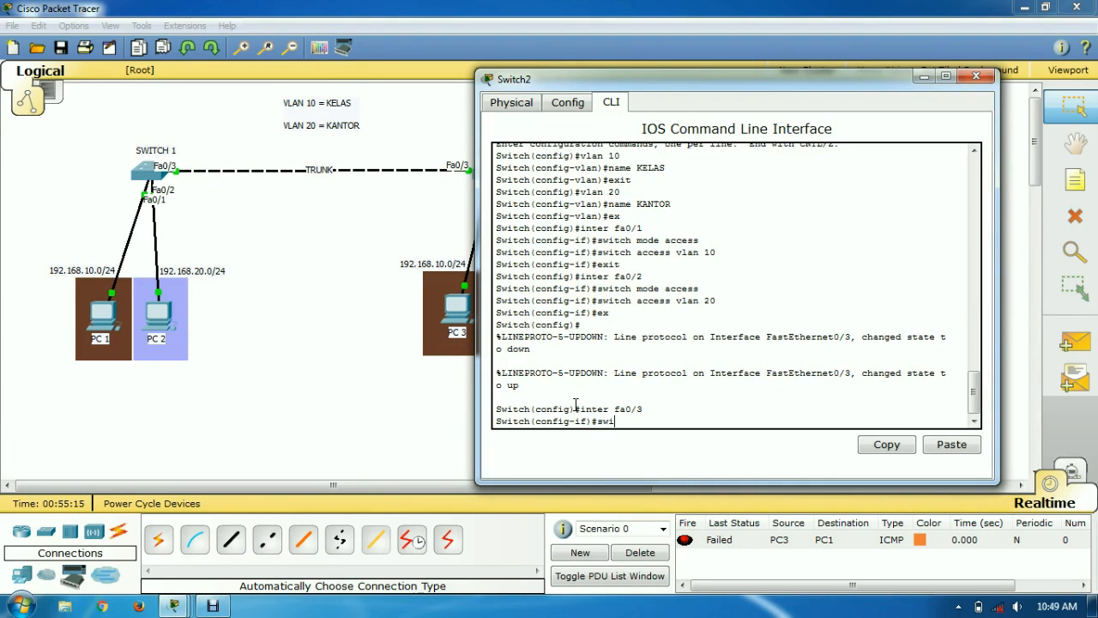
{"action": "type", "text": "switch mode"}
{"action": "key", "text": "BackSpace"}
{"action": "key", "text": "BackSpace"}
{"action": "key", "text": "BackSpace"}
{"action": "type", "text": "mode"}
{"action": "type", "text": "trunk"}
{"action": "key", "text": "Return"}
Allow all VLANs on Switch 2's fa0/3 trunk with switchport trunk allowed vlan all and return to global configuration mode.
{"action": "type", "text": "switchport trun"}
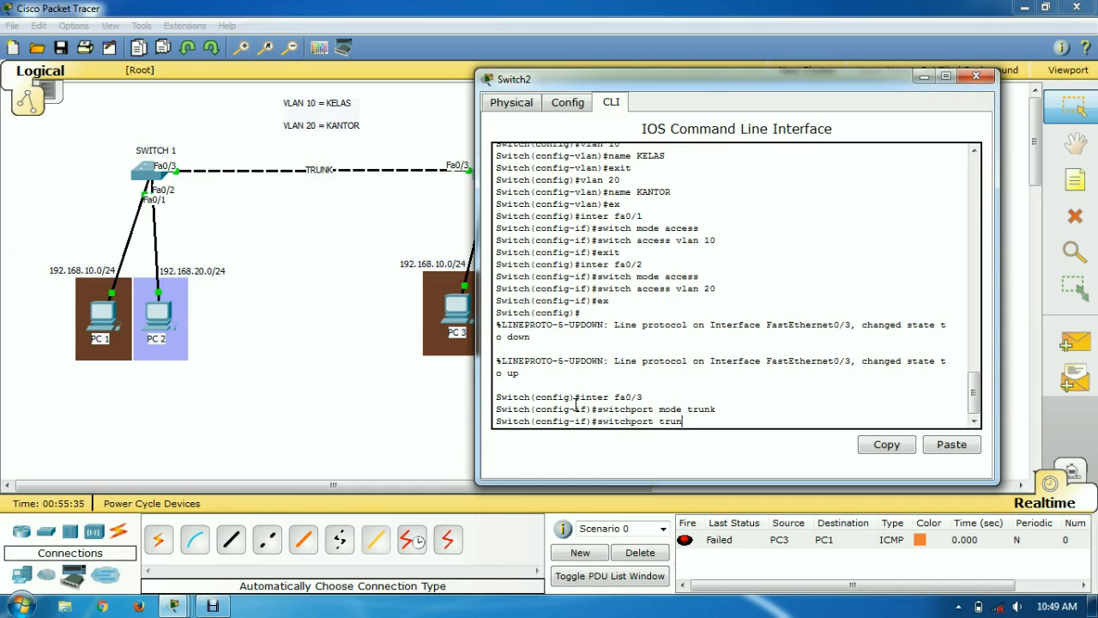
{"action": "type", "text": "kk aalowed vlan a"}
{"action": "type", "text": "ll"}
{"action": "key", "text": "Return"}
{"action": "type", "text": "ex"}
{"action": "key", "text": "Return"}
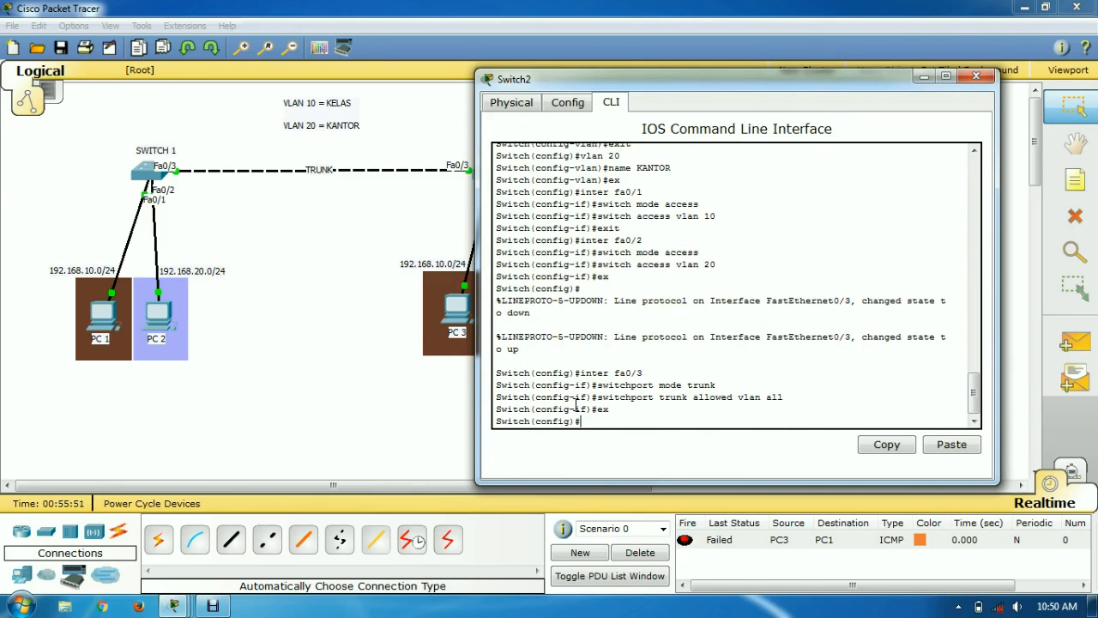
Minimize Switch 2's window, delete the earlier test from Scenario 0 and send a new simple PDU from PC 3 to PC 1.
{"action": "left_click", "coordinate": [924, 78]}
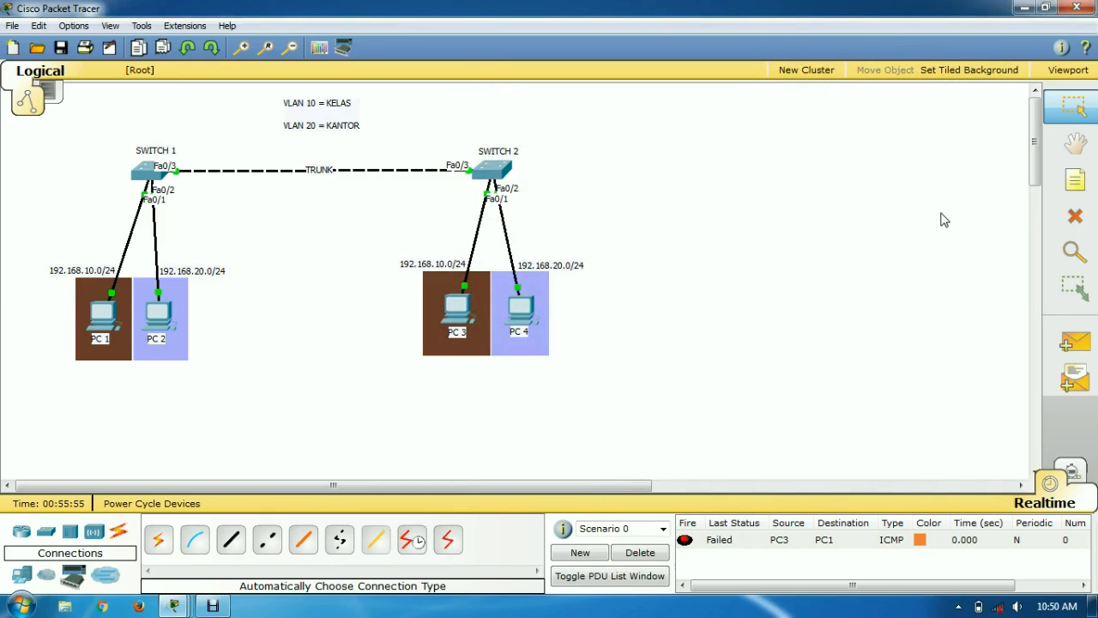
{"action": "left_click", "coordinate": [650, 556]}
{"action": "left_click", "coordinate": [1072, 341]}
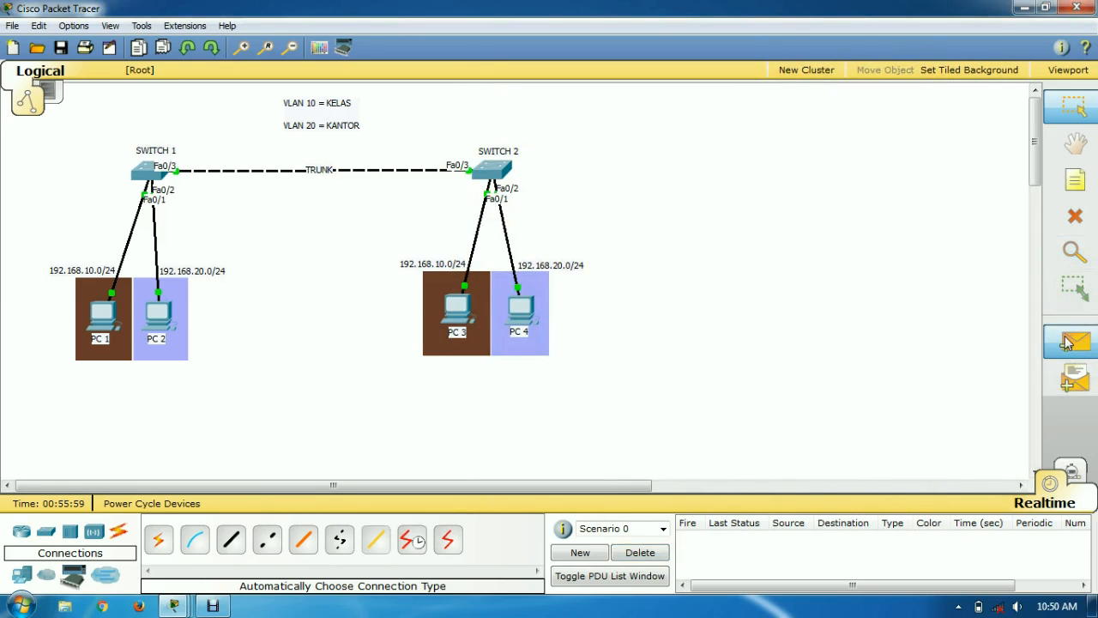
{"action": "left_click", "coordinate": [457, 307]}
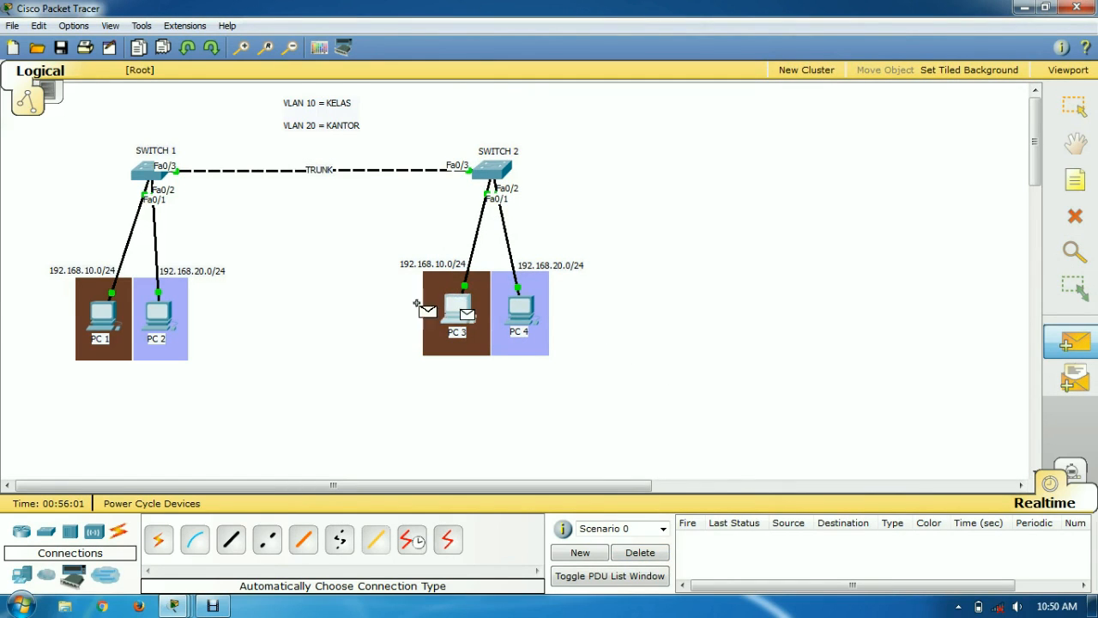
{"action": "left_click", "coordinate": [94, 316]}
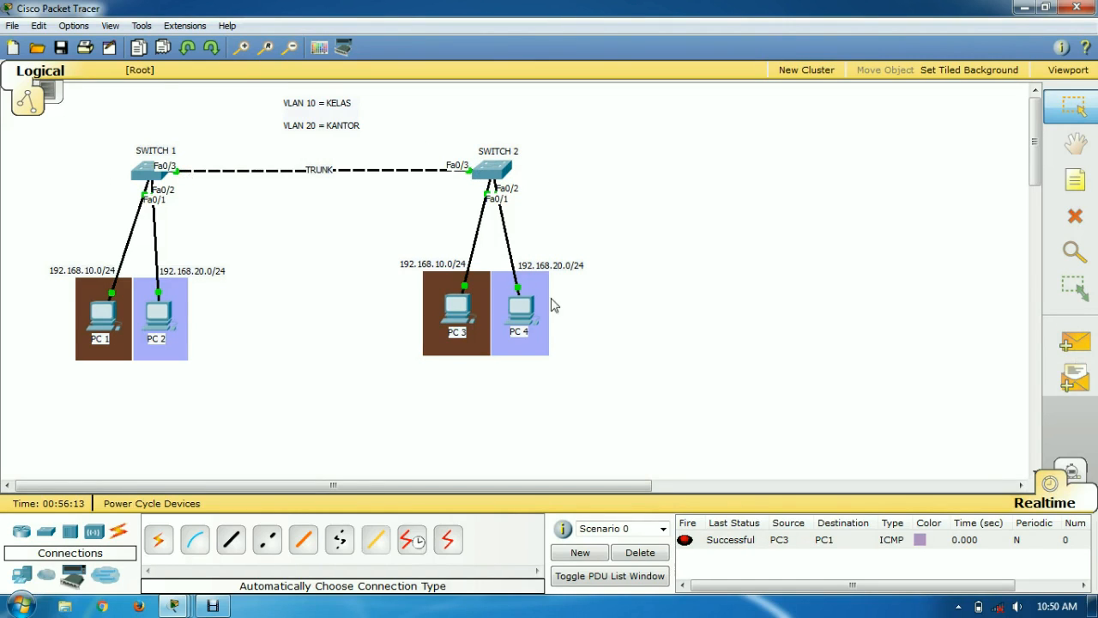
{"action": "left_click", "coordinate": [737, 542]}
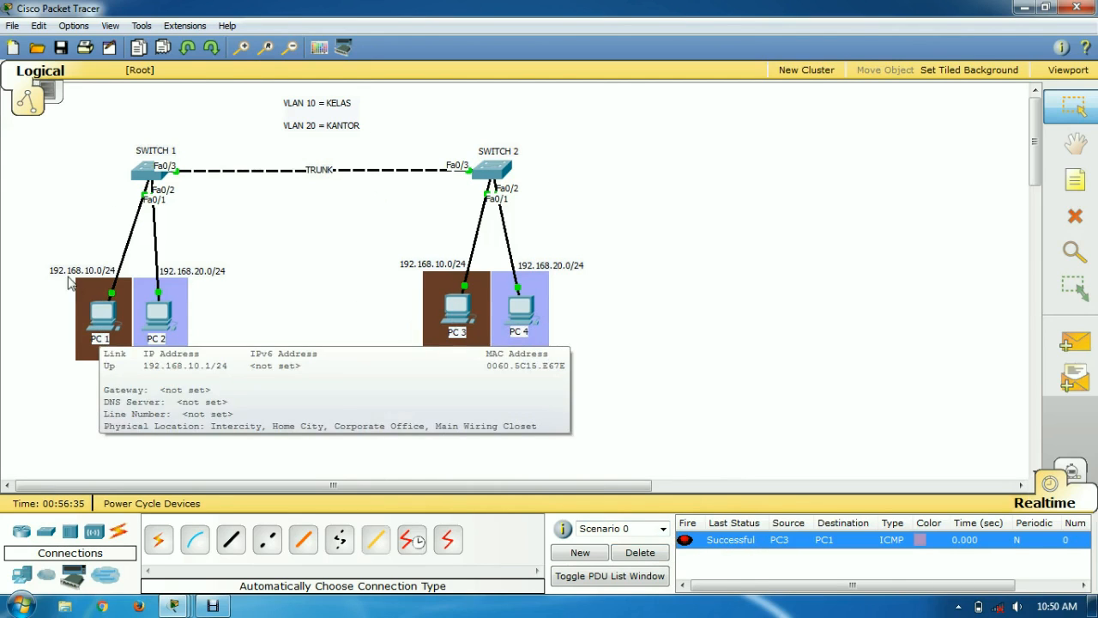
{"action": "left_click", "coordinate": [61, 312]}
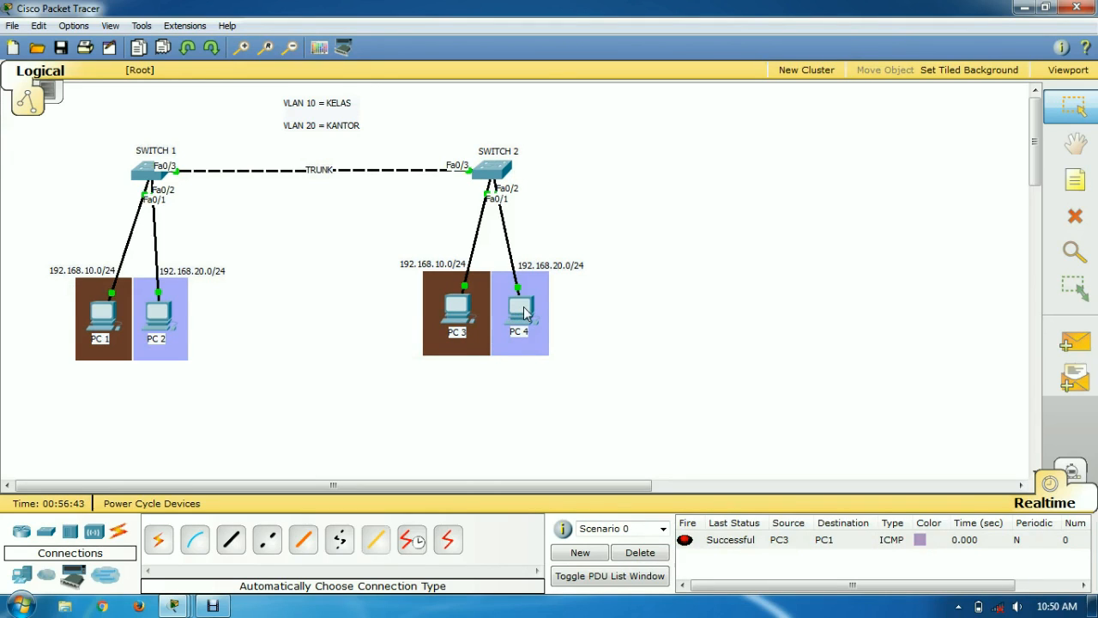
Test connectivity between the two VLANs by sending a simple PDU from PC 3 to PC 4 and check its status.
{"action": "left_click", "coordinate": [1087, 337]}
{"action": "left_click", "coordinate": [455, 308]}
{"action": "left_click", "coordinate": [512, 309]}
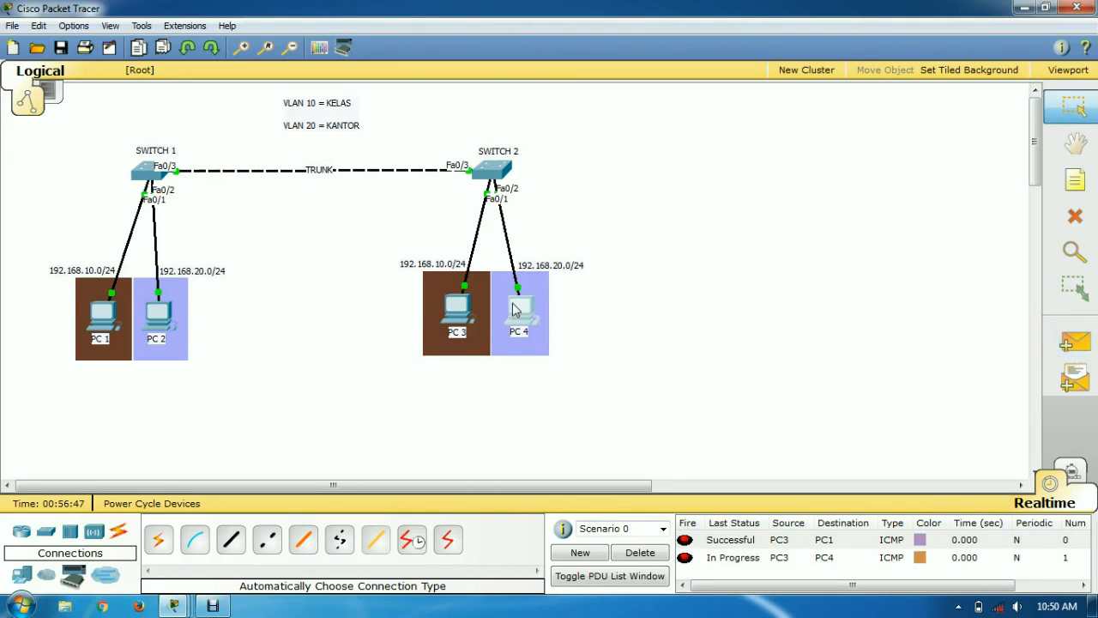
{"action": "left_click", "coordinate": [738, 560]}
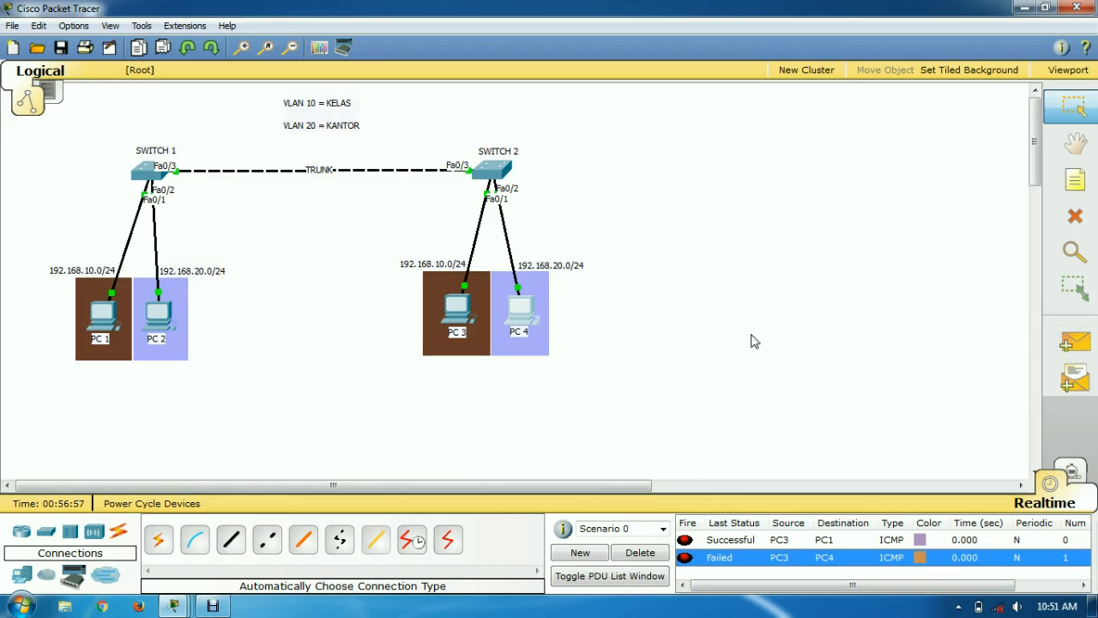
{"action": "left_click", "coordinate": [754, 377]}
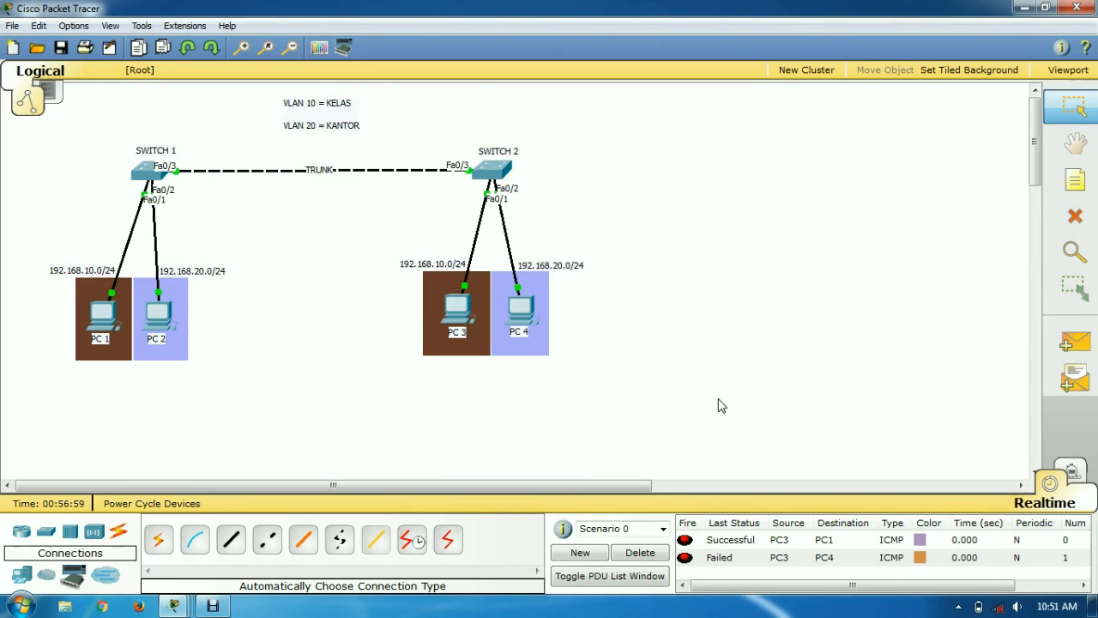